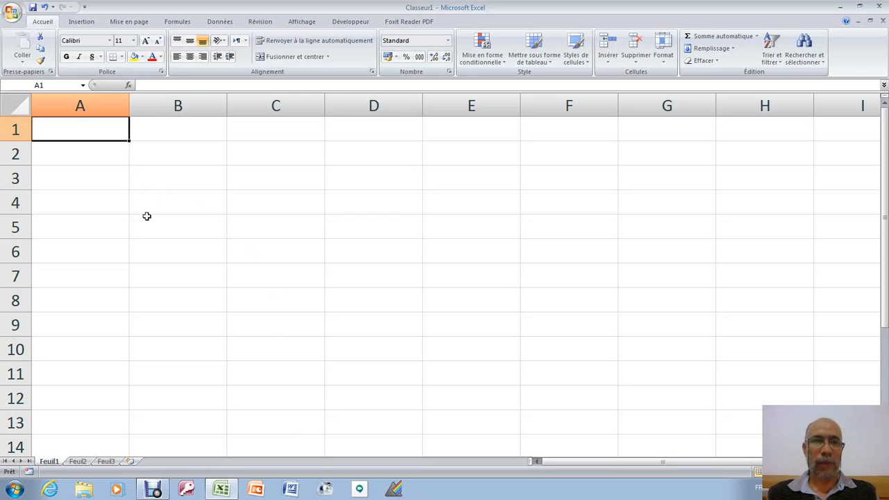
# Enter the header "produits" in cell A1.
pyautogui.write('prod')
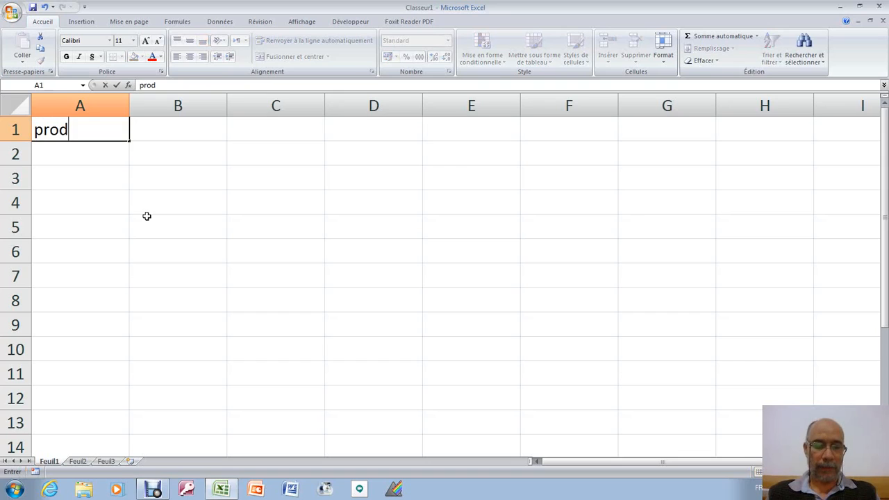
pyautogui.write('uits')
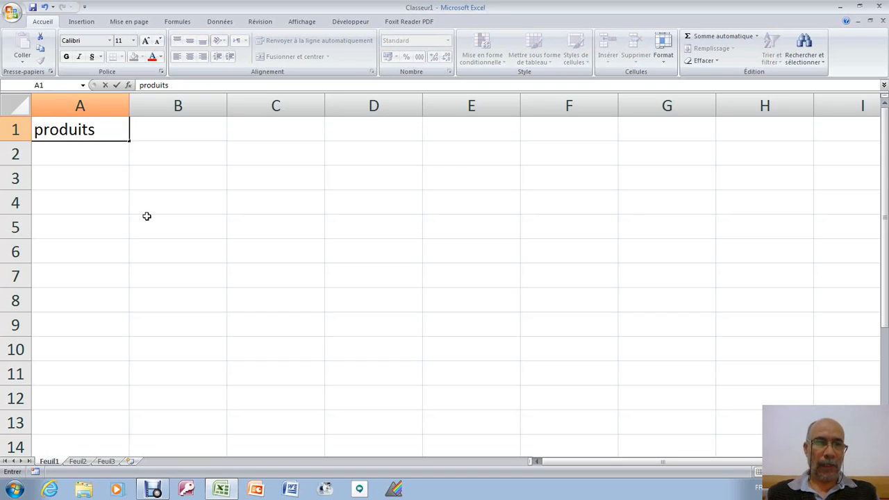
pyautogui.press('Return')
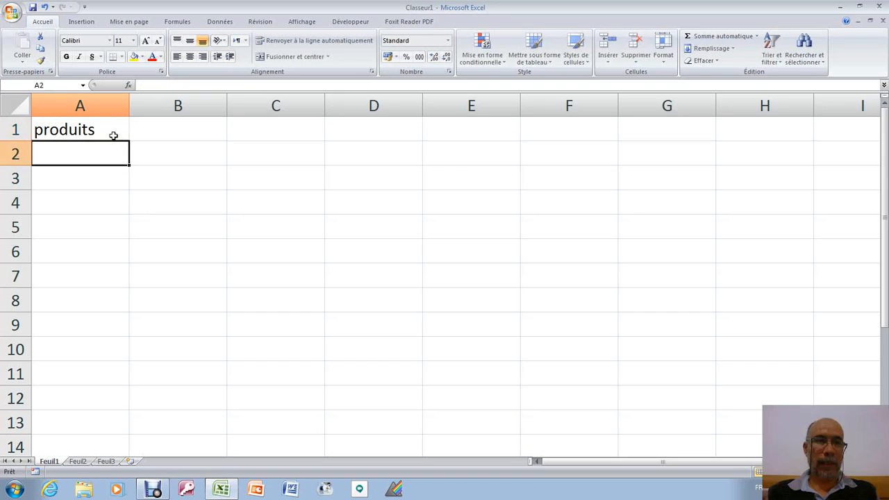
# Convert cell A1 into a table, specifying that the table has headers.
pyautogui.click(114, 133)
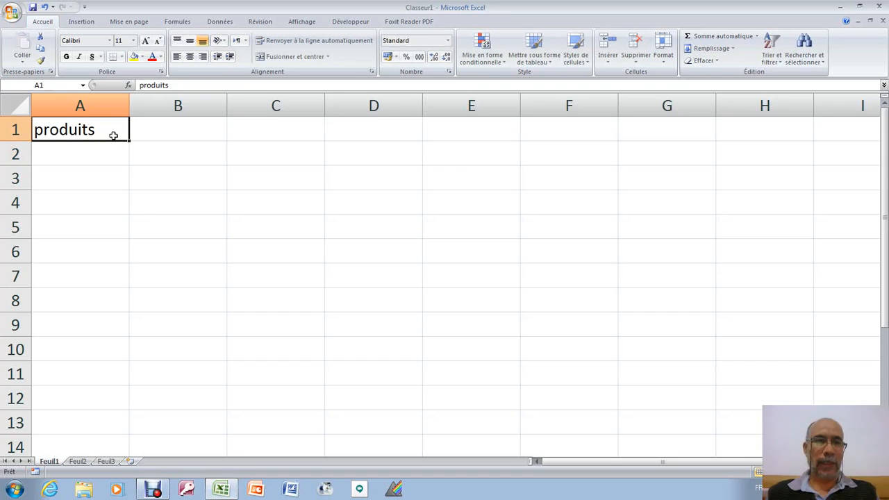
pyautogui.click(87, 25)
pyautogui.click(59, 47)
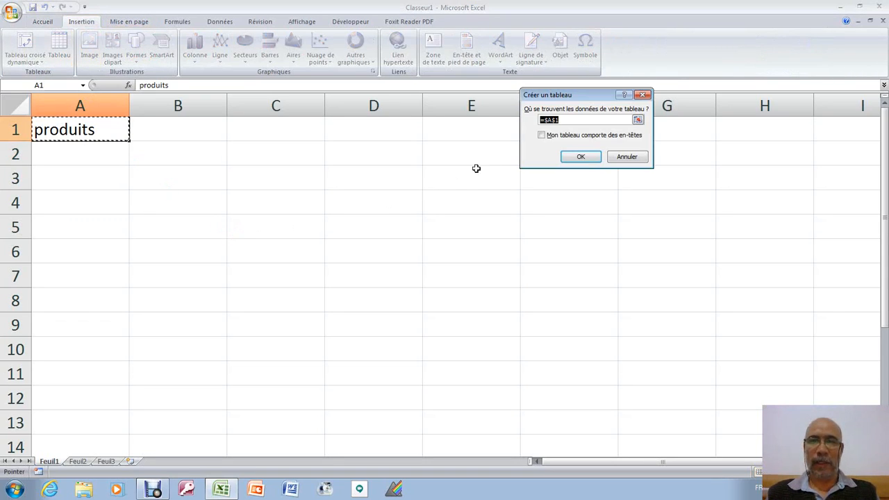
pyautogui.click(553, 136)
pyautogui.click(580, 157)
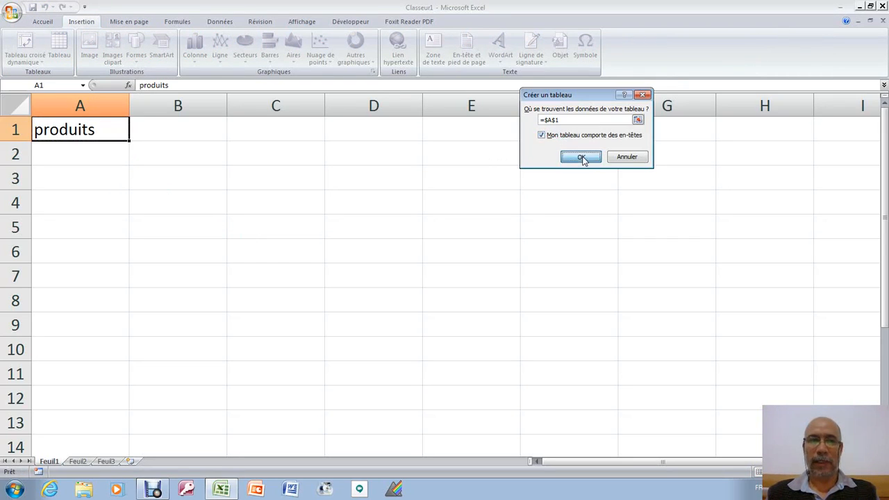
pyautogui.click(106, 159)
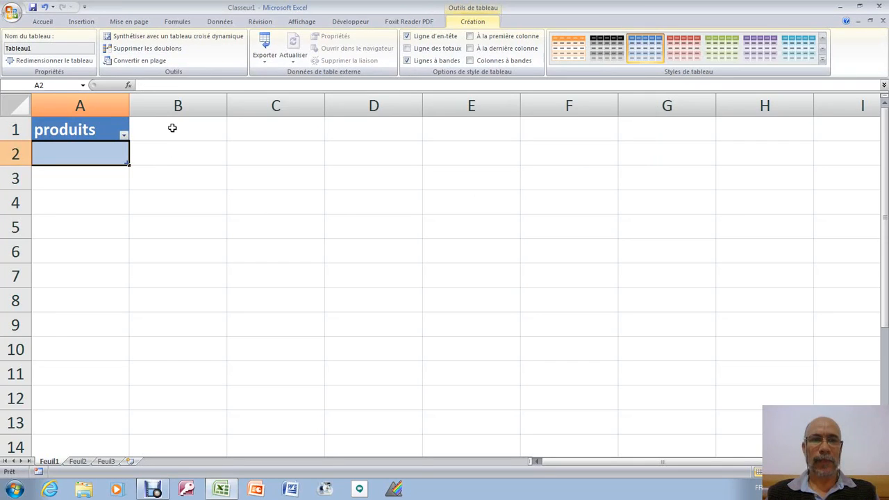
# Extend the table with two more column headers, "ENTREES" in B1 and "SORTIES" in C1.
pyautogui.click(171, 128)
pyautogui.write('E')
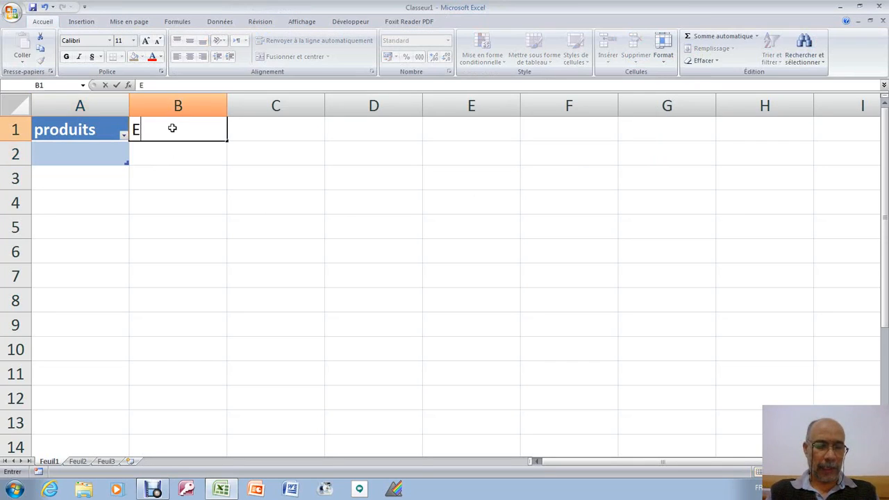
pyautogui.write('NTREES')
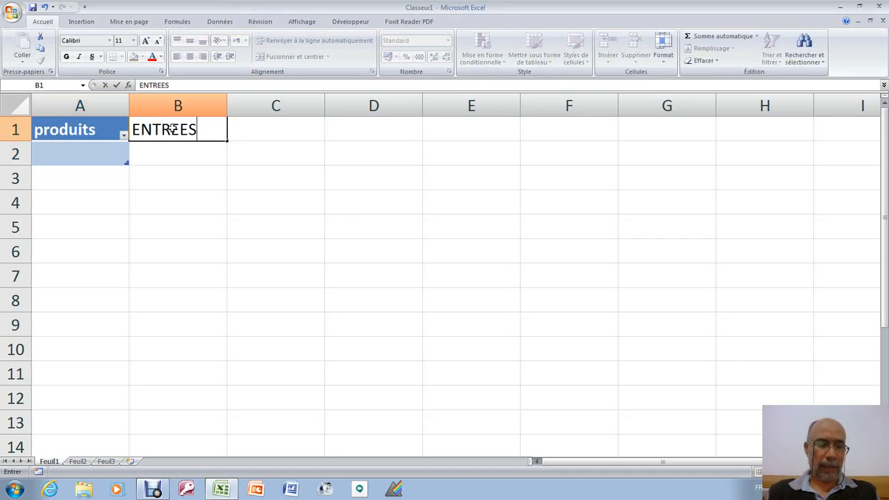
pyautogui.press('Tab')
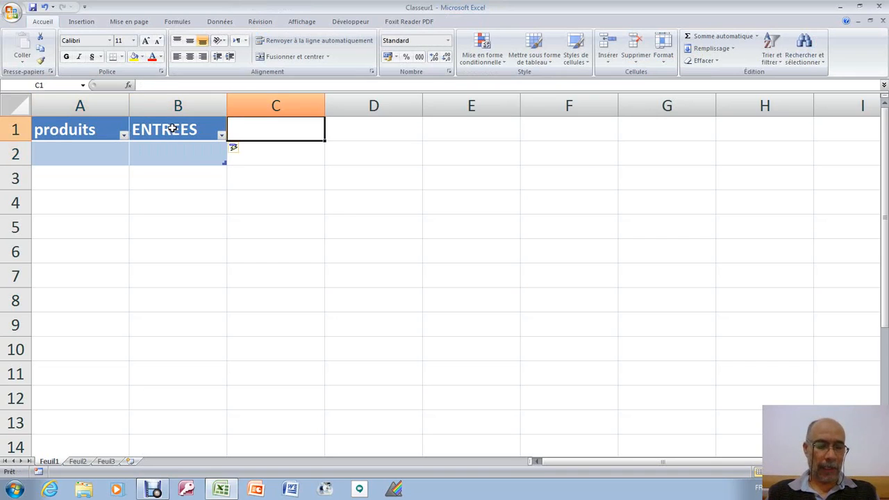
pyautogui.write('SORT')
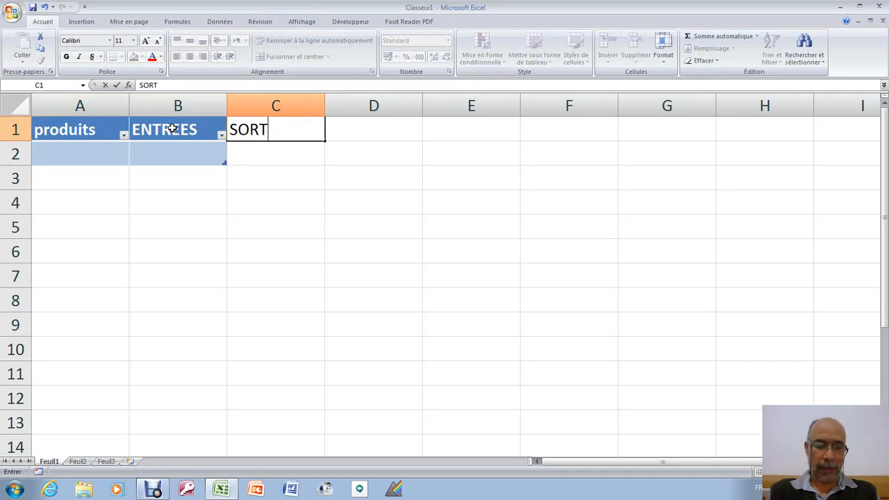
pyautogui.write('IES')
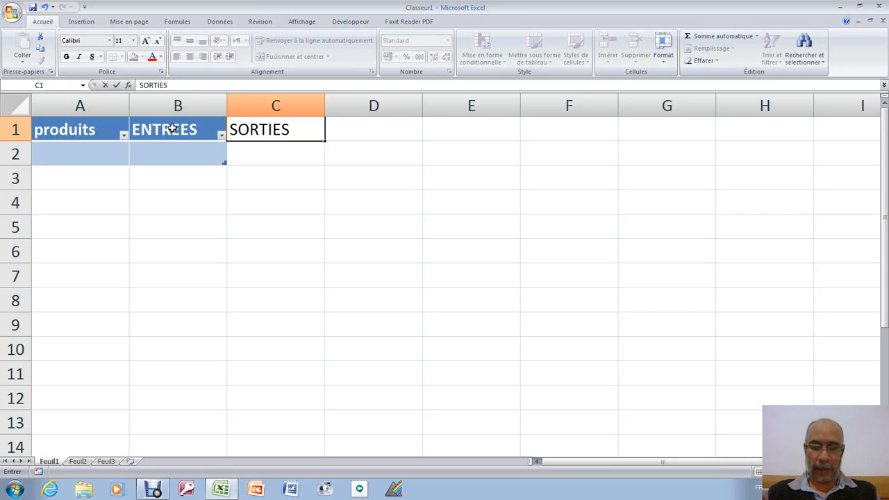
pyautogui.press('Return')
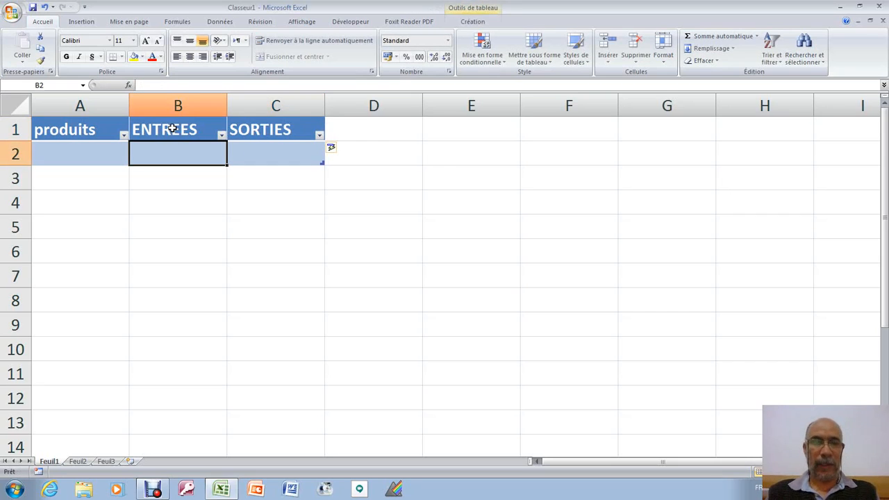
# Create a pivot table from Tableau1 on the existing worksheet, located at cell E1 of Feuil1.
pyautogui.click(91, 155)
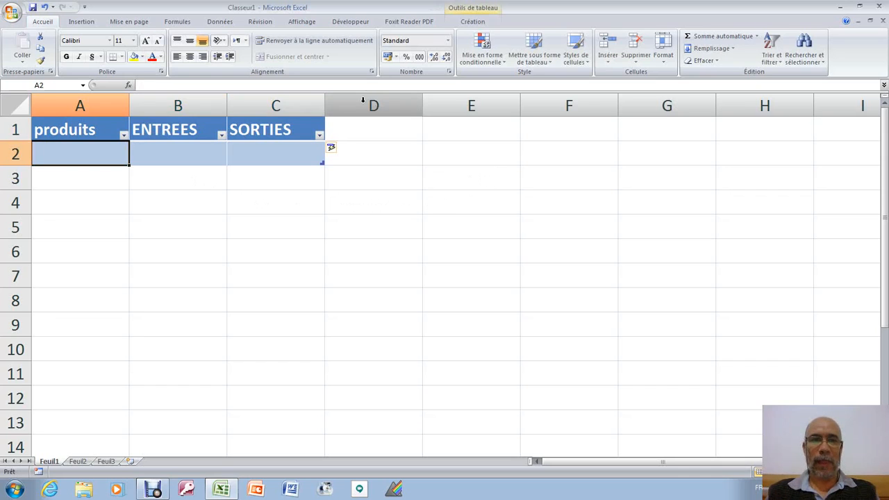
pyautogui.click(95, 26)
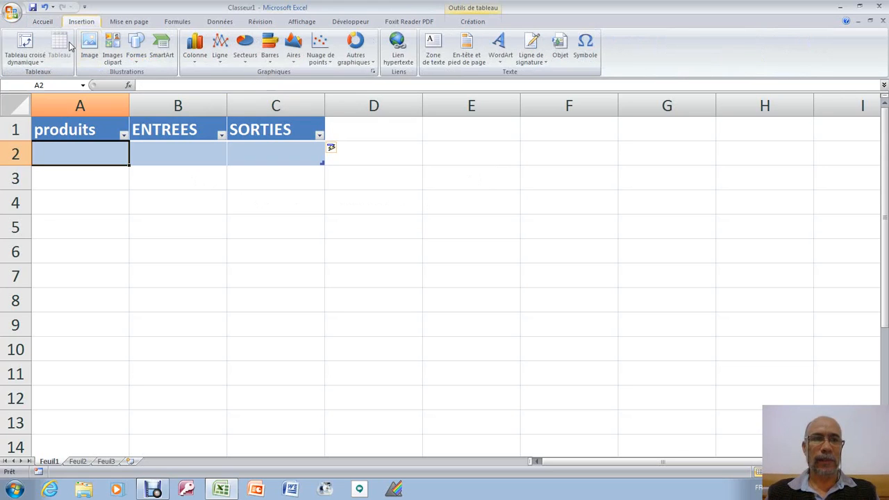
pyautogui.click(25, 43)
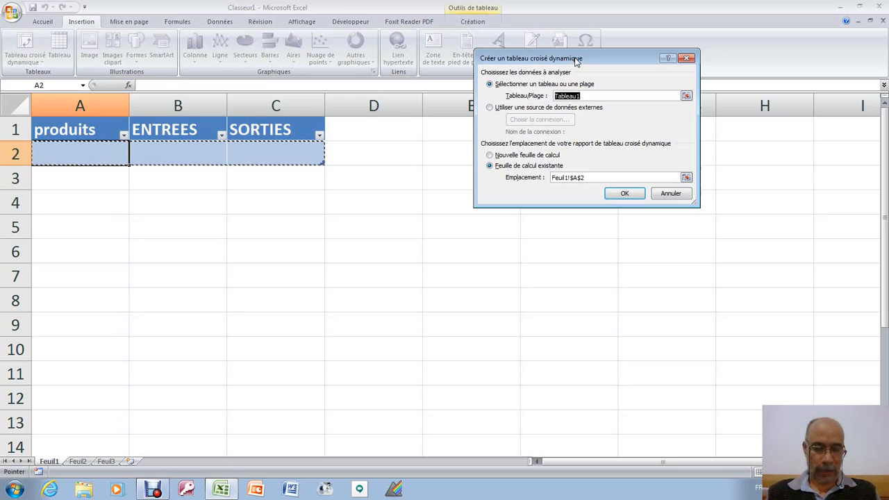
pyautogui.moveTo(575, 58); pyautogui.dragTo(620, 101)
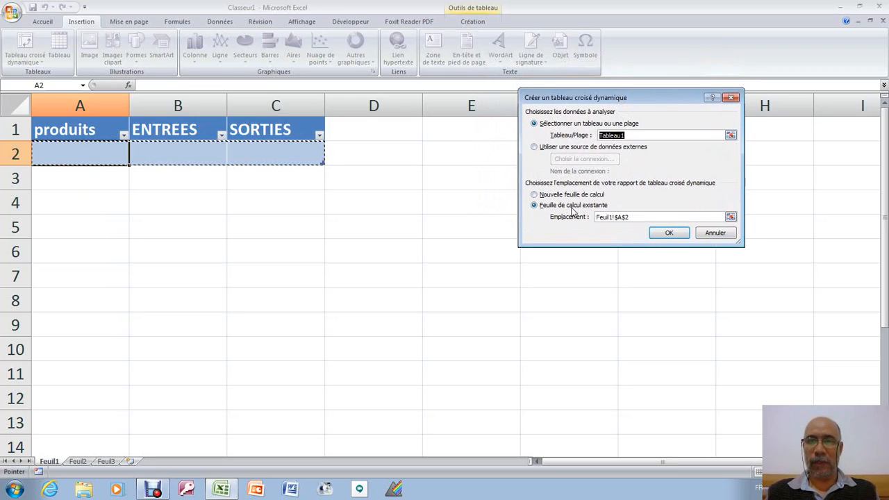
pyautogui.click(638, 216)
pyautogui.click(638, 217)
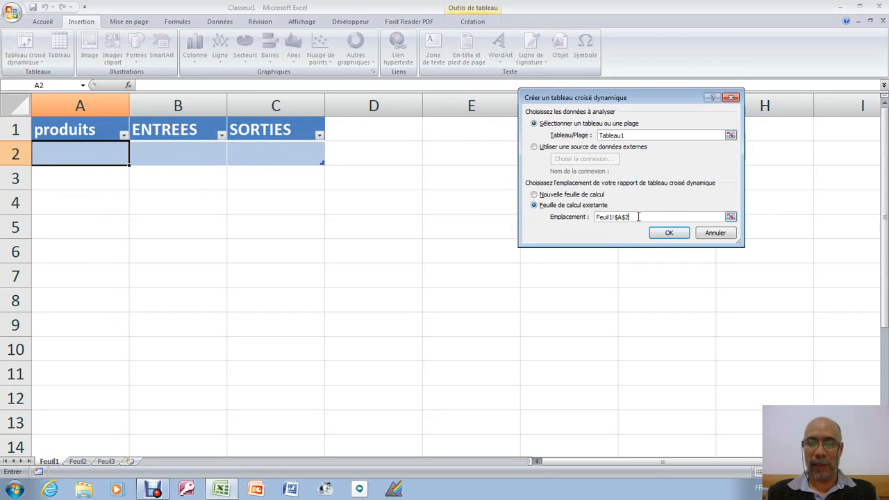
pyautogui.press('BackSpace')
pyautogui.press('BackSpace')
pyautogui.press('BackSpace')
pyautogui.press('BackSpace')
pyautogui.press('BackSpace')
pyautogui.press('BackSpace')
pyautogui.press('BackSpace')
pyautogui.press('BackSpace')
pyautogui.press('BackSpace')
pyautogui.press('BackSpace')
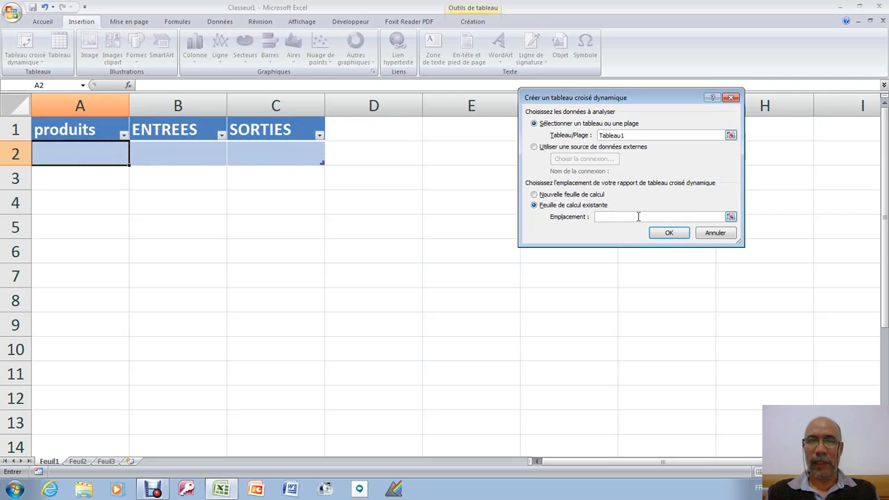
pyautogui.click(476, 135)
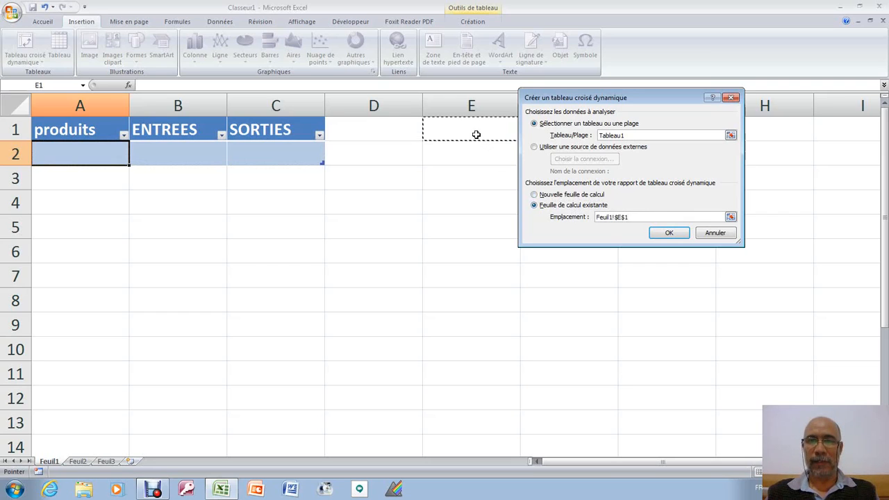
pyautogui.click(667, 234)
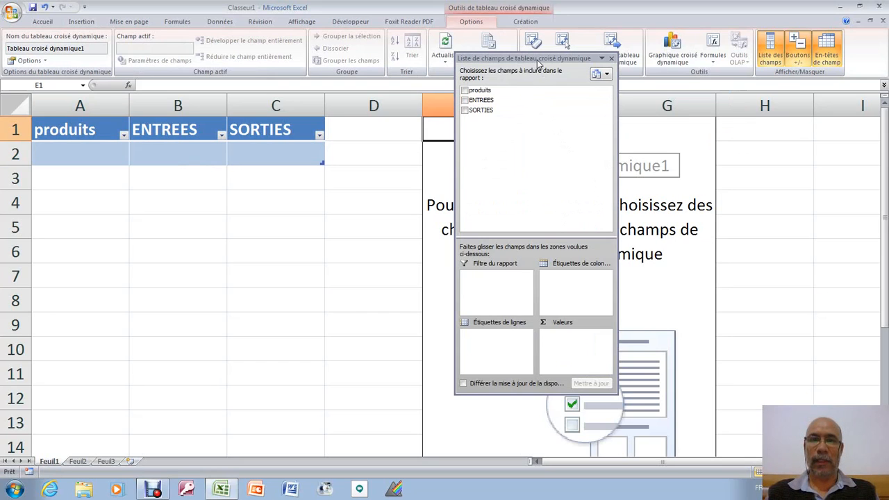
# Add the SORTIES field and then the ENTREES field to the pivot table's values area.
pyautogui.moveTo(538, 64); pyautogui.dragTo(801, 82)
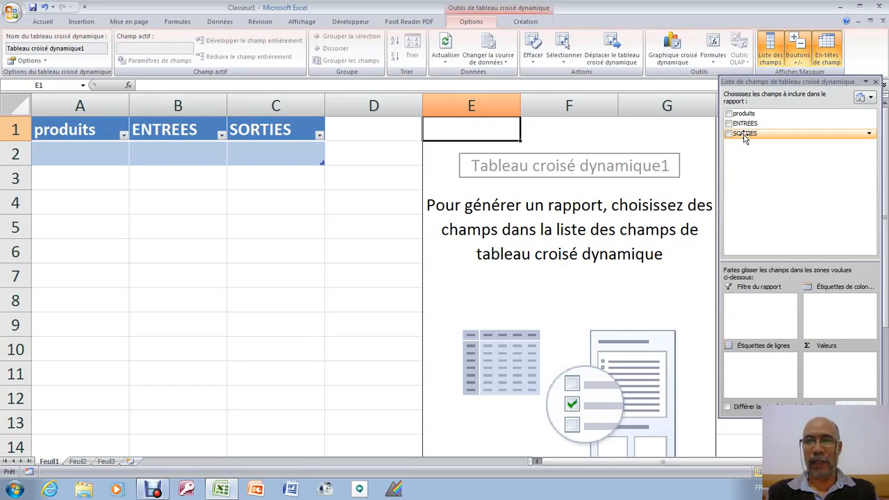
pyautogui.moveTo(744, 135); pyautogui.dragTo(838, 376)
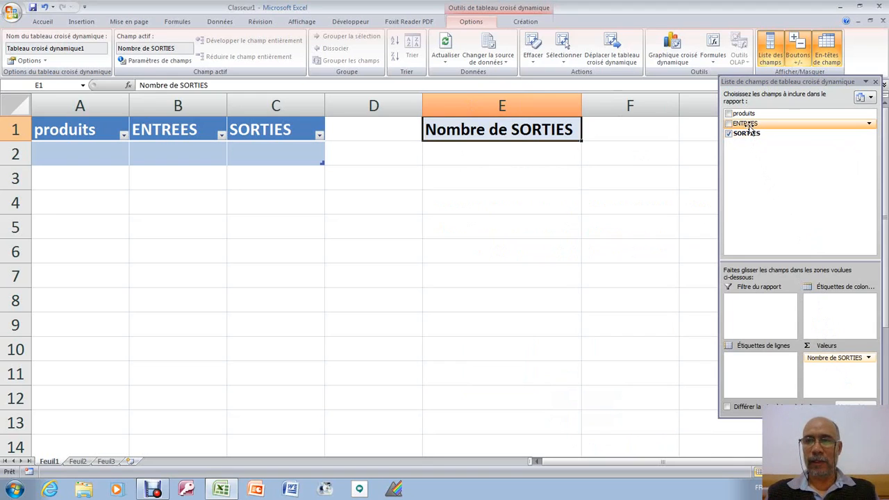
pyautogui.moveTo(749, 126); pyautogui.dragTo(837, 391)
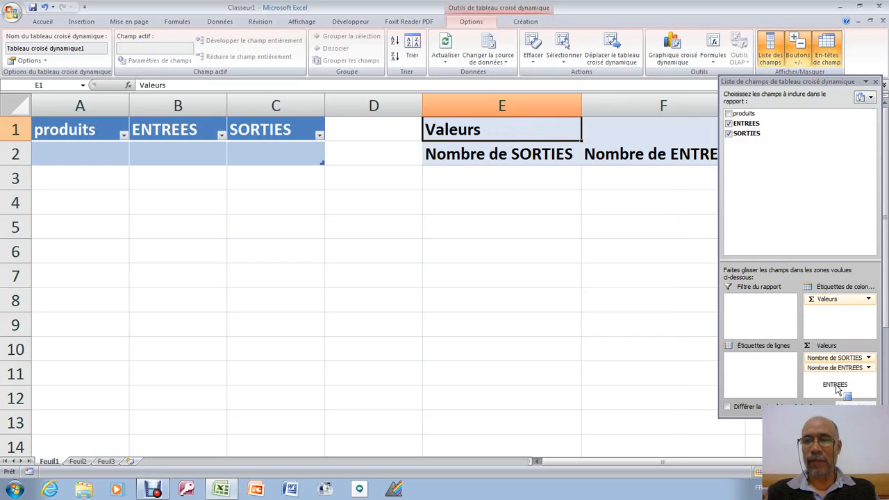
# Summarize the SORTIES value field by Somme instead of Nombre.
pyautogui.click(868, 359)
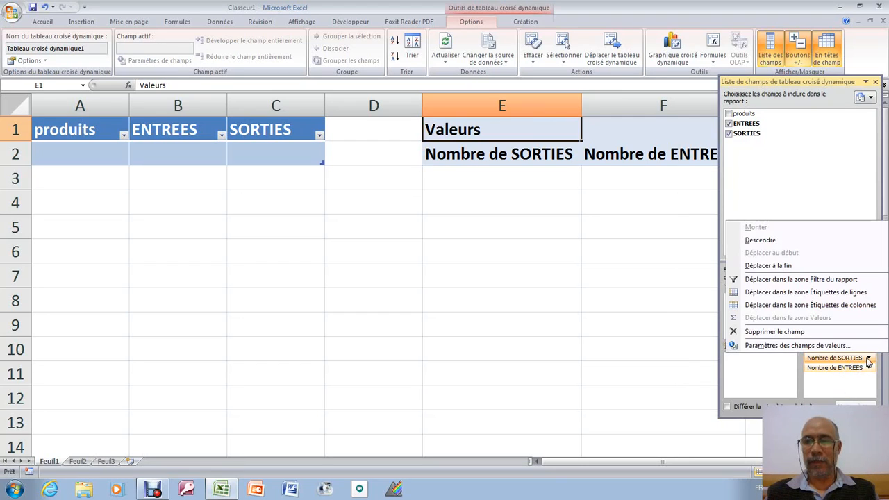
pyautogui.click(785, 346)
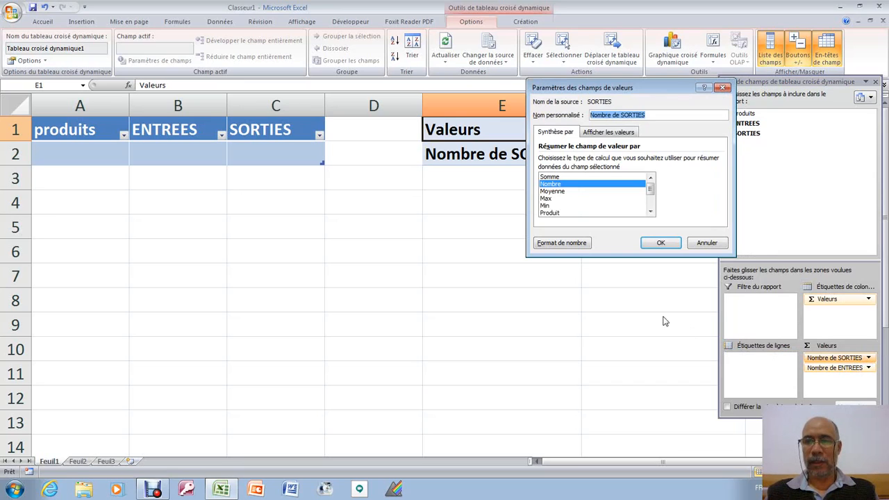
pyautogui.click(563, 176)
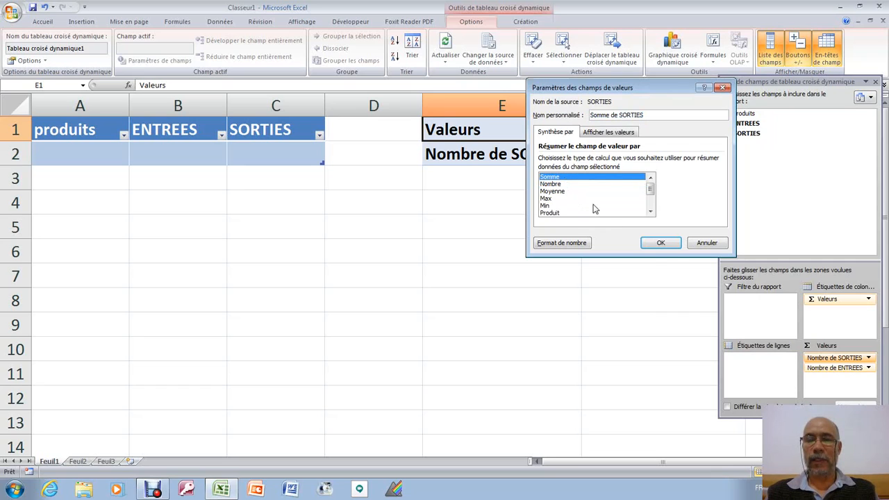
pyautogui.click(663, 244)
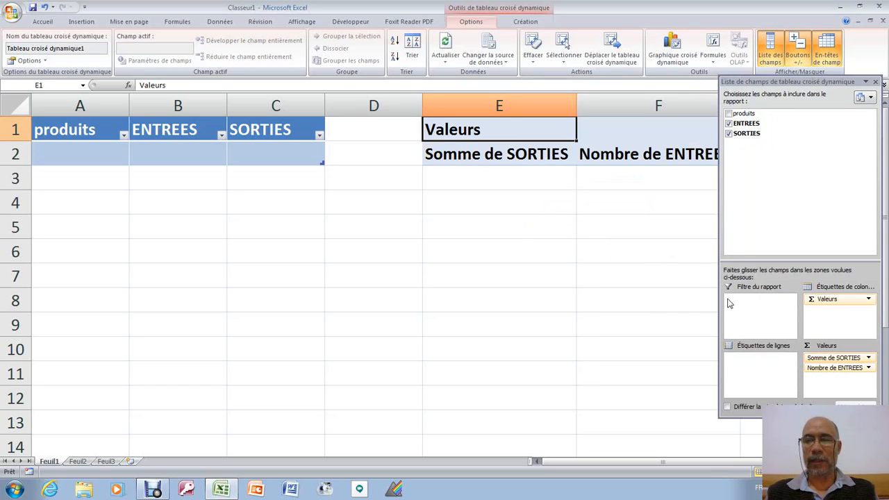
# Summarize the ENTREES value field by Somme instead of Nombre.
pyautogui.click(856, 369)
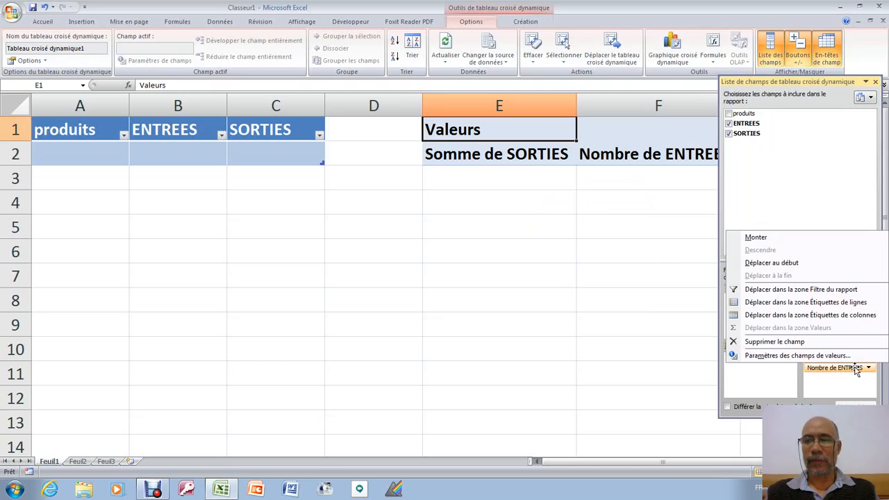
pyautogui.click(803, 356)
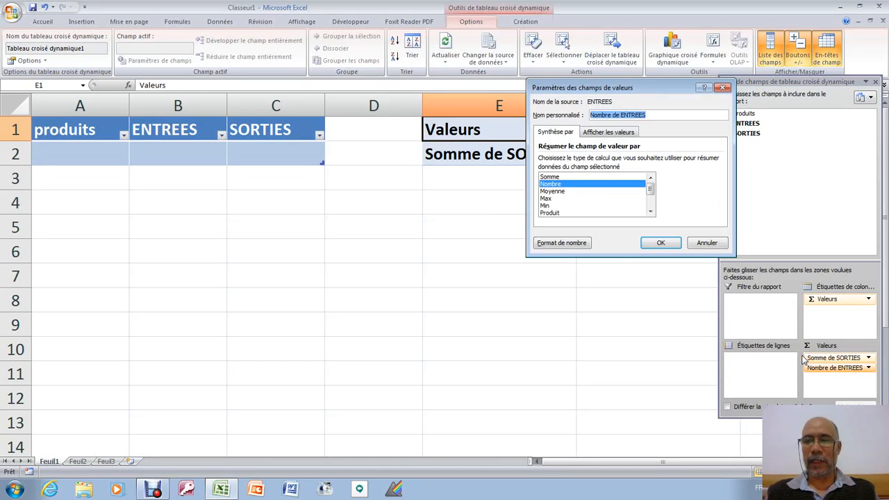
pyautogui.click(550, 177)
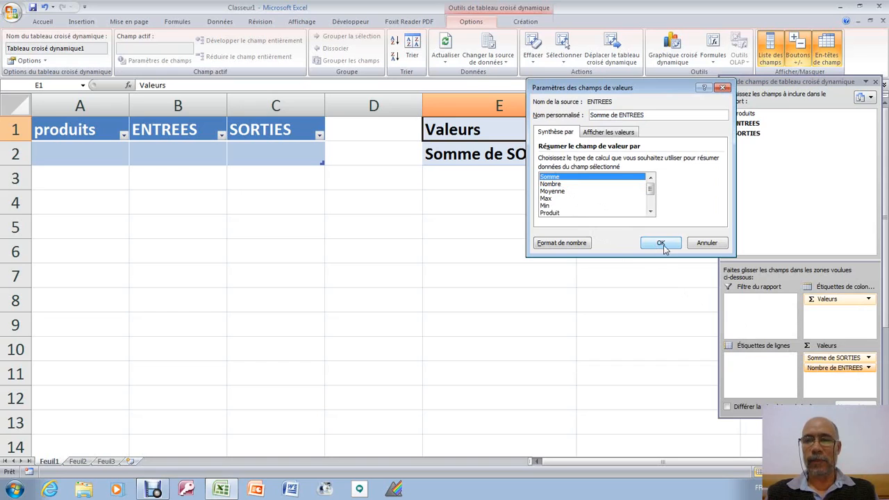
pyautogui.click(661, 243)
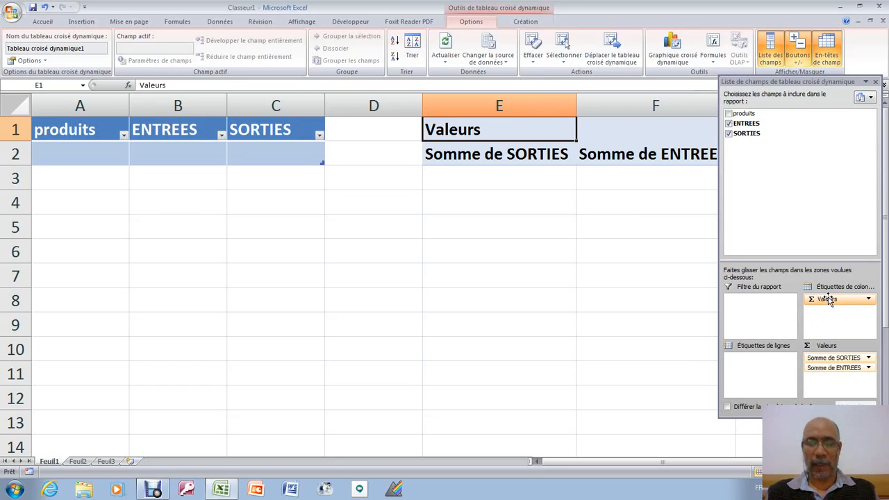
# Move the Valeurs item to the pivot table's row labels and place the produits field in the column labels.
pyautogui.moveTo(828, 300); pyautogui.dragTo(770, 379)
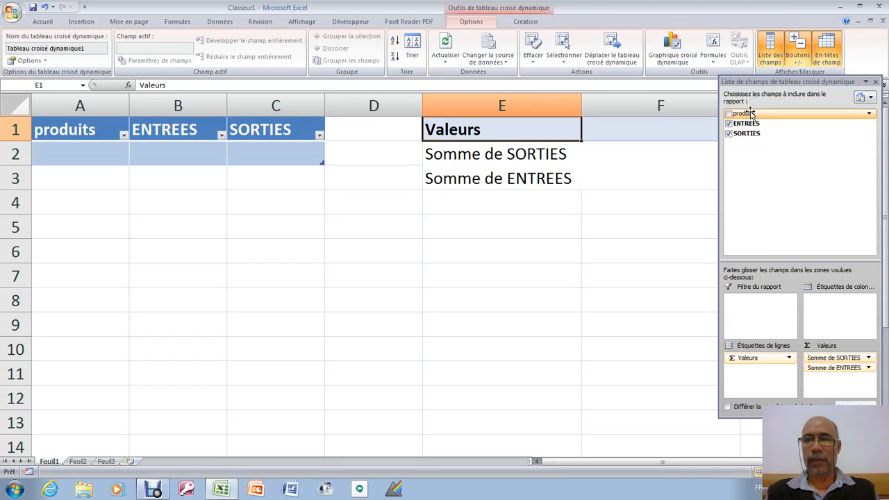
pyautogui.moveTo(750, 113); pyautogui.dragTo(839, 312)
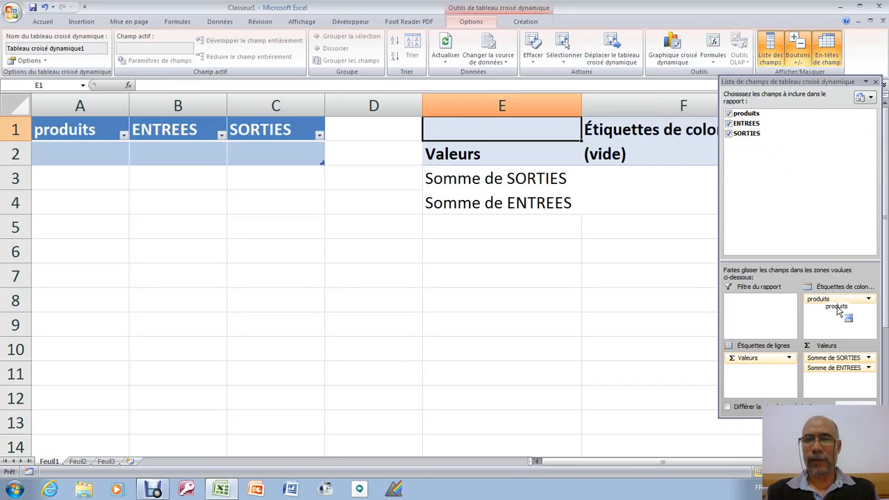
pyautogui.moveTo(837, 311); pyautogui.dragTo(833, 314)
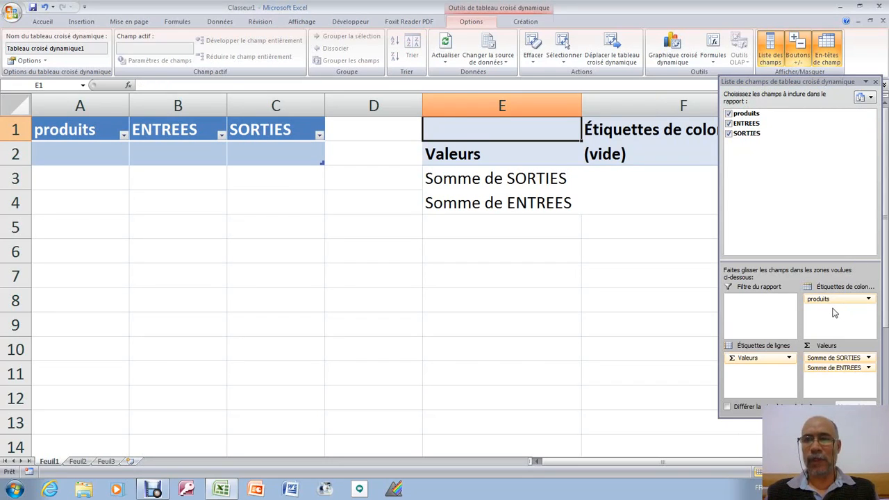
# Place the produits field back in the pivot table's row labels and the Valeurs item in the column labels.
pyautogui.moveTo(804, 82); pyautogui.dragTo(245, 105)
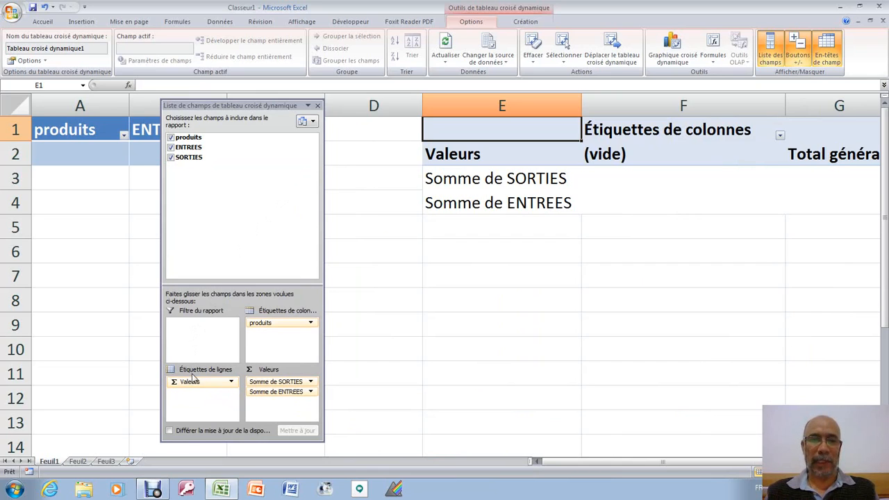
pyautogui.moveTo(197, 384)
pyautogui.mouseDown()
pyautogui.moveTo(298, 326)
pyautogui.moveTo(245, 382)
pyautogui.moveTo(203, 400)
pyautogui.mouseUp()
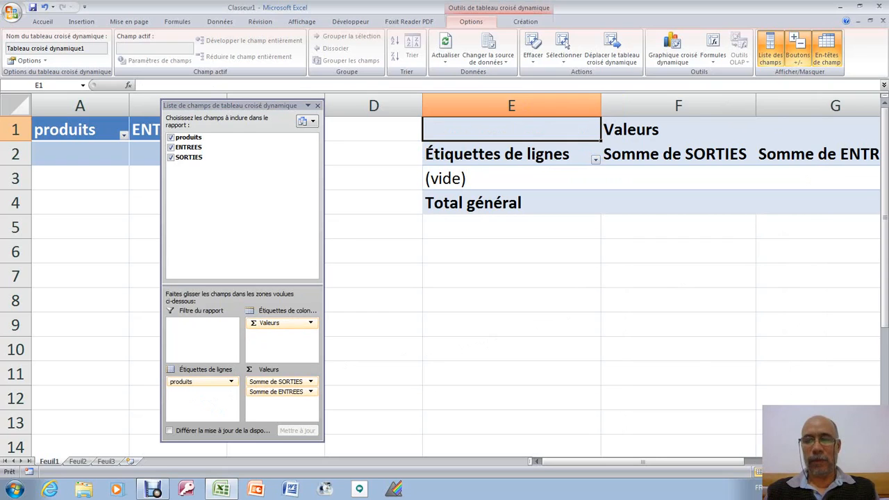
pyautogui.scroll(-2, 564, 45)
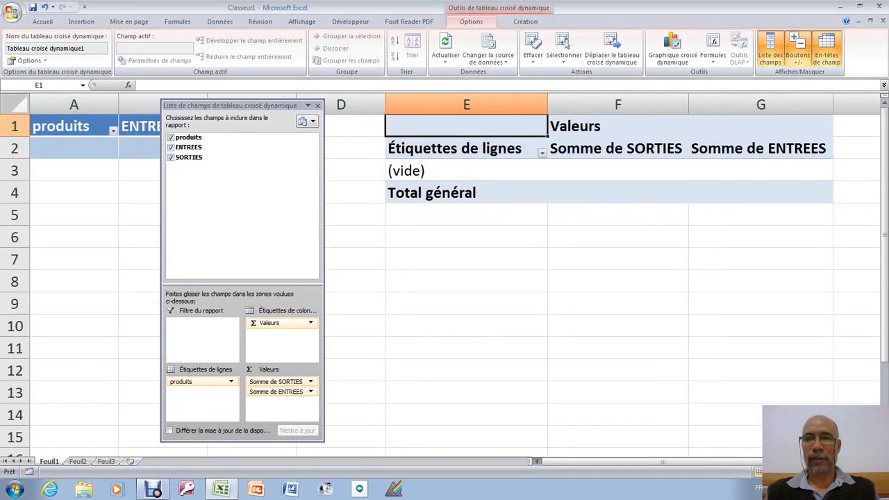
pyautogui.scroll(-2, 564, 44)
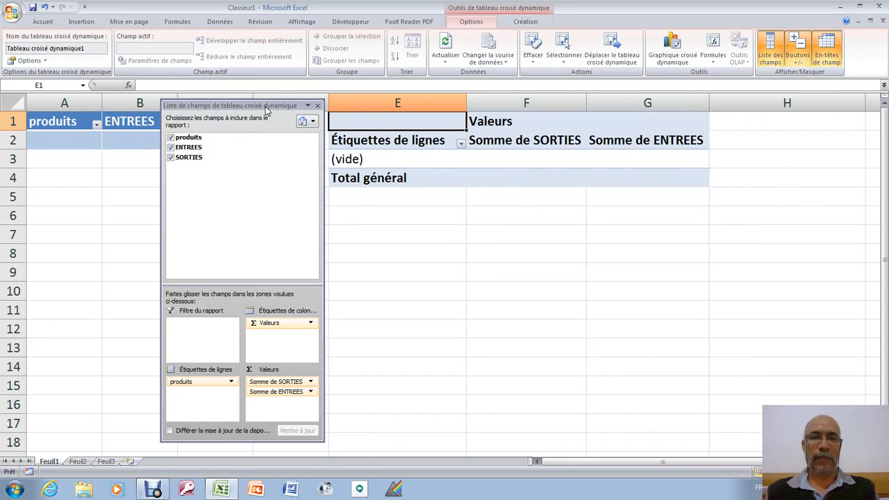
pyautogui.moveTo(265, 106); pyautogui.dragTo(820, 98)
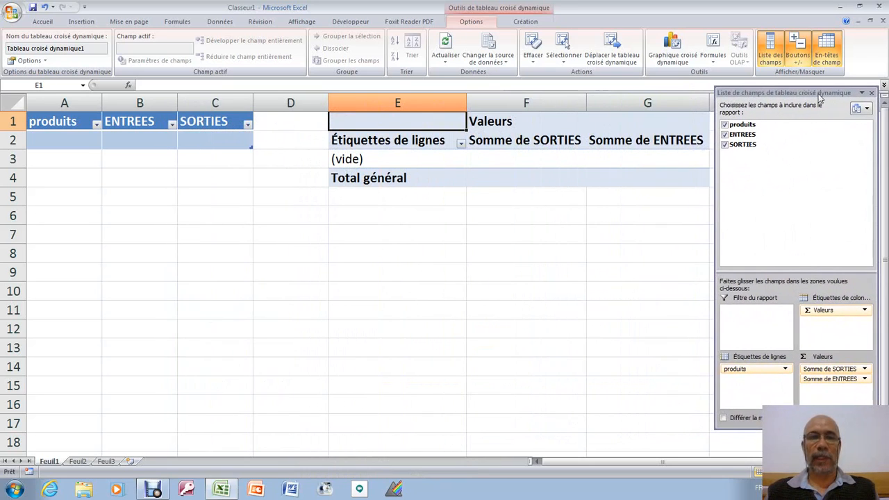
# Fill the first row of the stock table with product prod1 and 150 under ENTREES, leaving SORTIES empty.
pyautogui.click(73, 142)
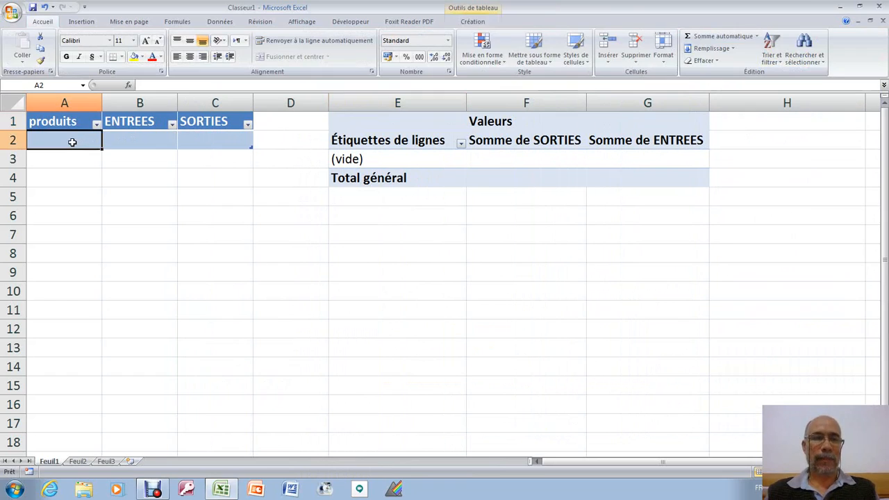
pyautogui.write('produ')
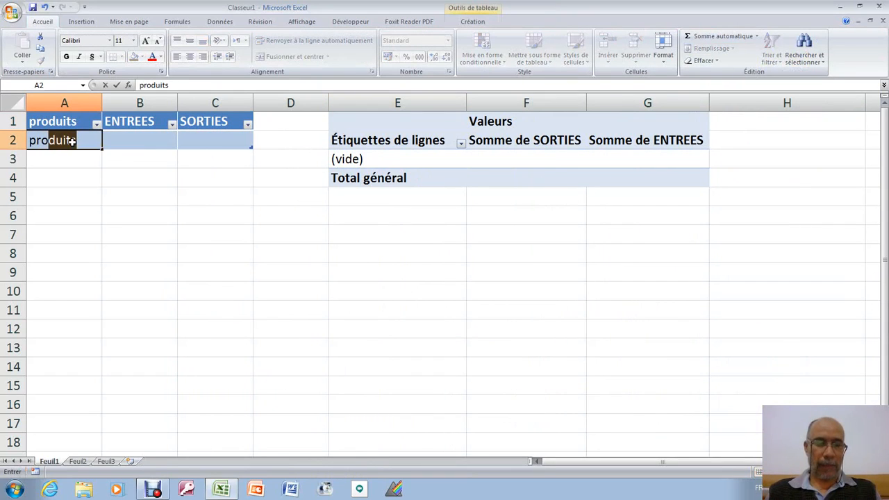
pyautogui.write('1')
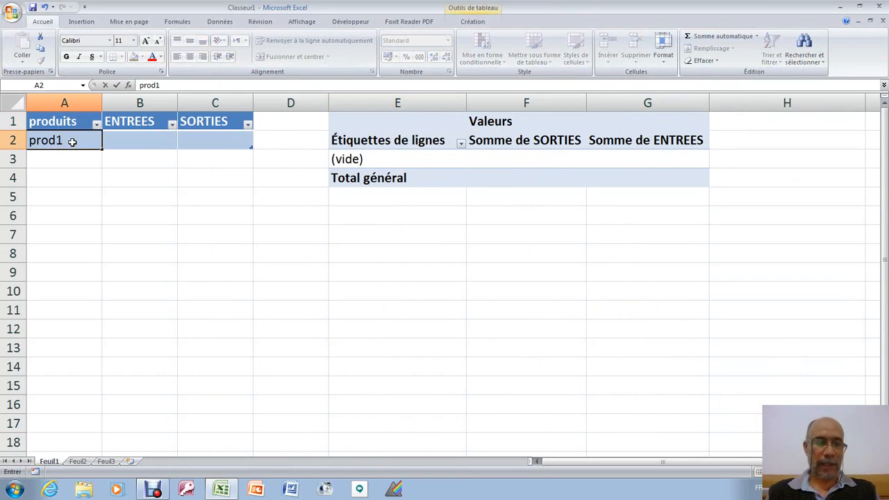
pyautogui.press('Tab')
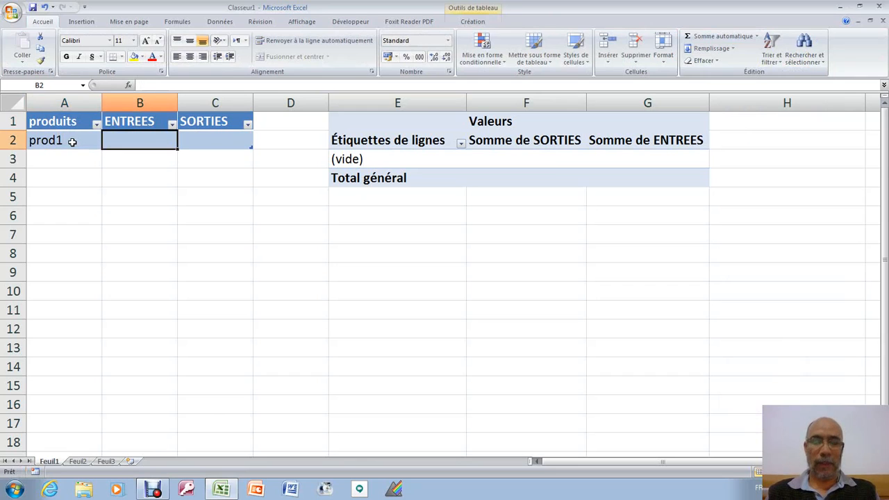
pyautogui.write('150')
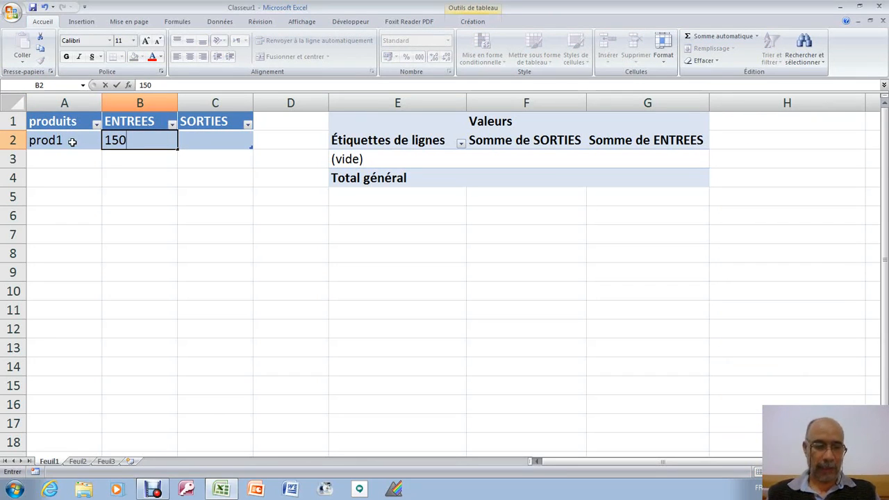
pyautogui.press('Tab')
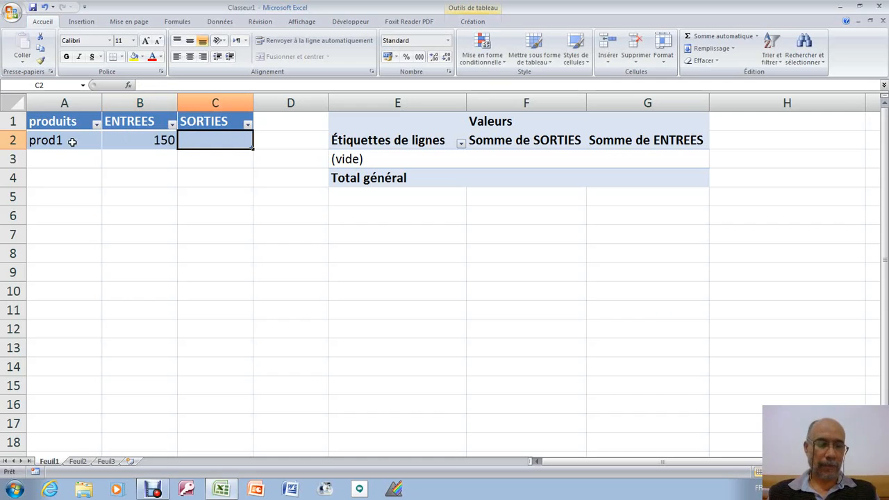
pyautogui.press('Tab')
# Record product prod2 in row 3 of the stock table with 300 under ENTREES and no SORTIES value.
pyautogui.write('prod')
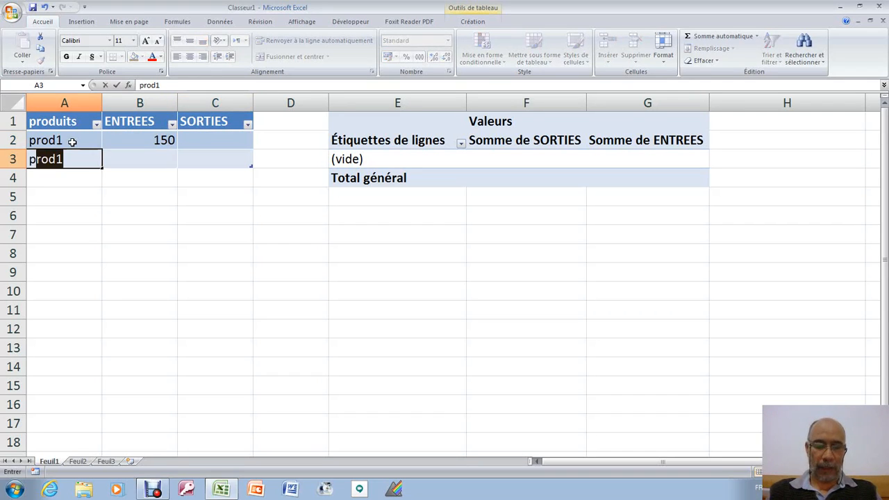
pyautogui.write('2')
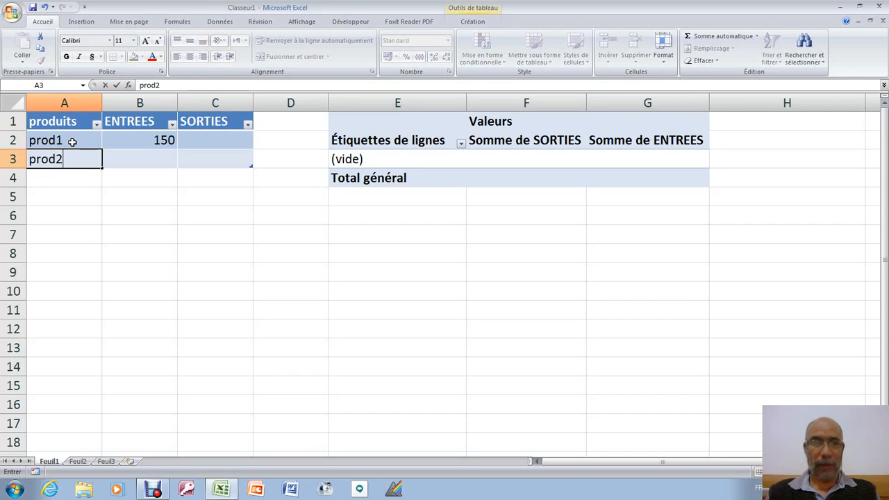
pyautogui.press('Tab')
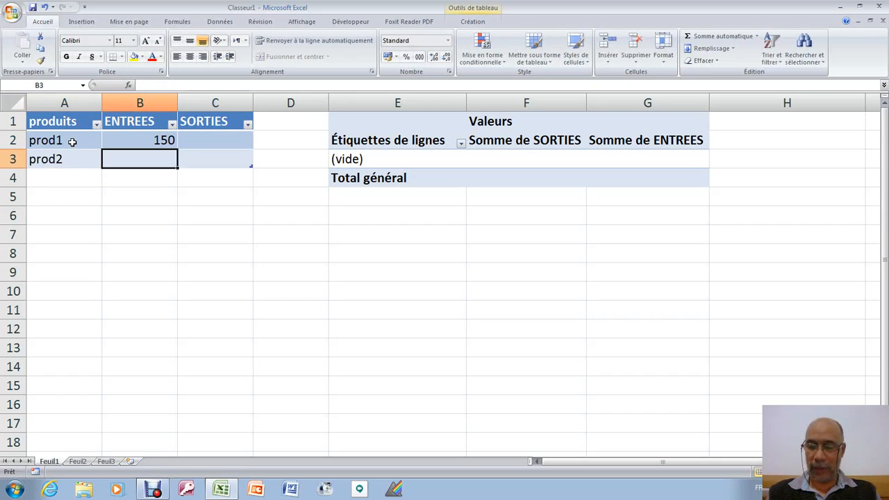
pyautogui.write('300')
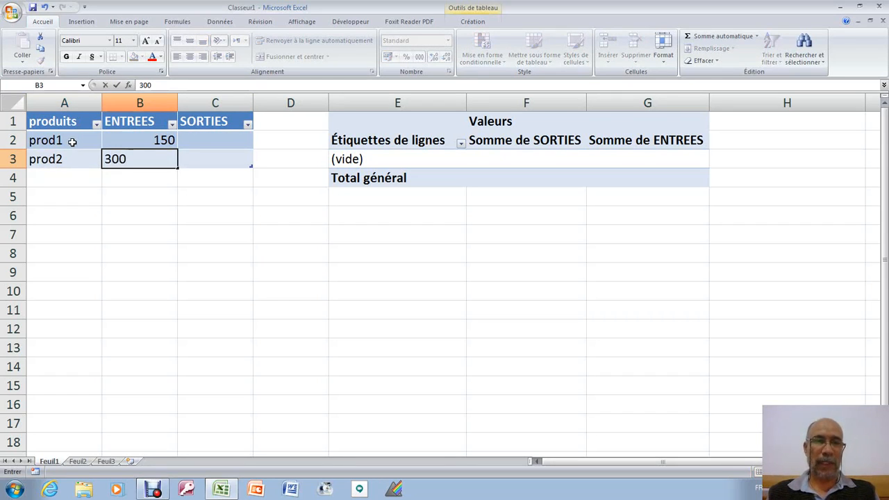
pyautogui.press('Tab')
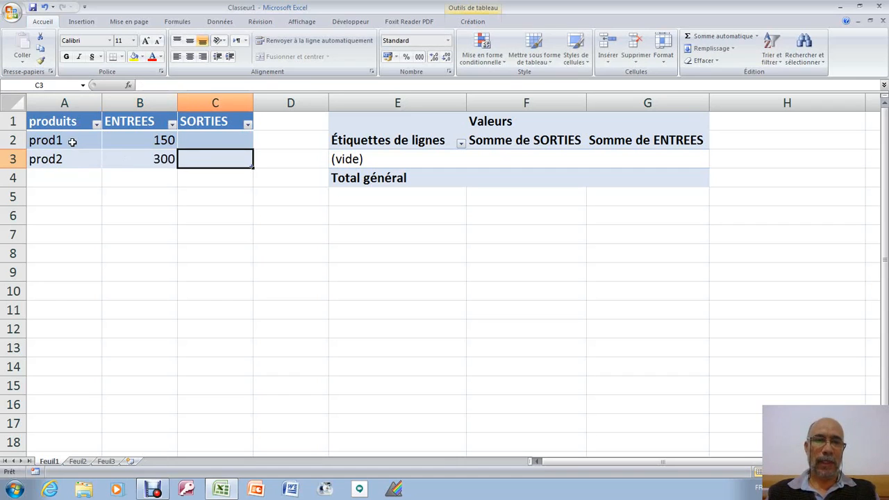
pyautogui.press('Tab')
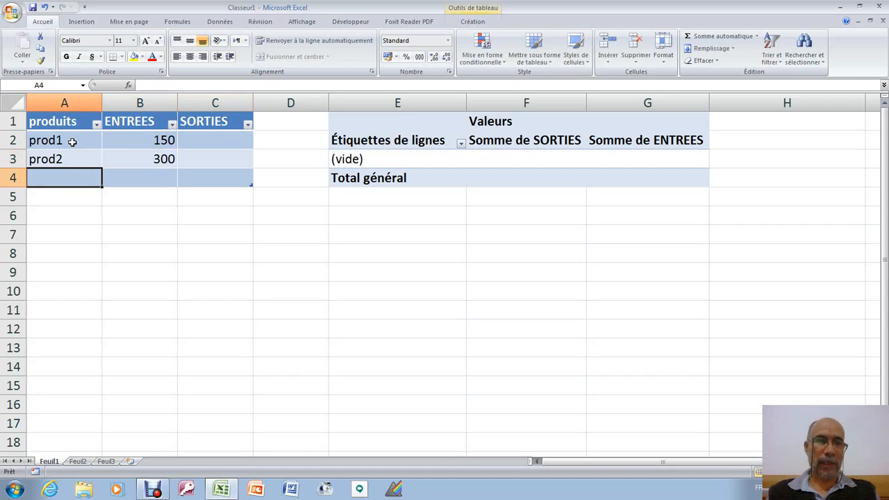
# Record product prod3 in row 4 of the stock table with 500 under ENTREES and no SORTIES value.
pyautogui.write('prod')
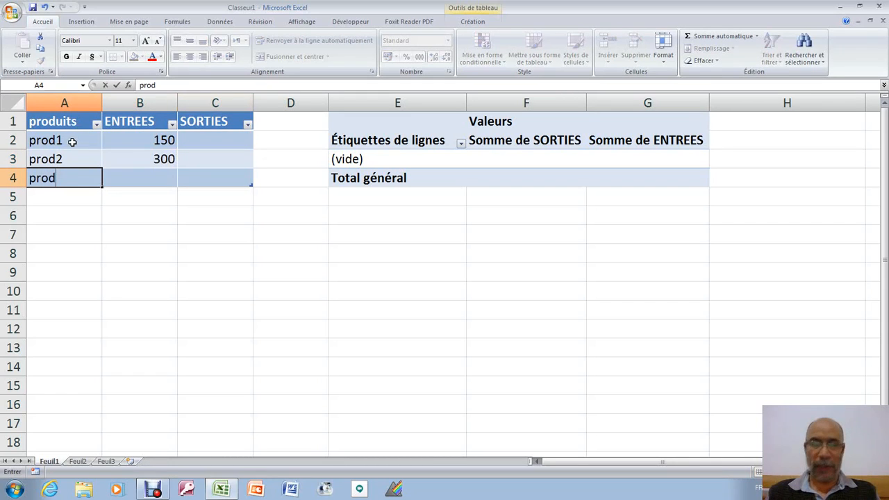
pyautogui.write('3')
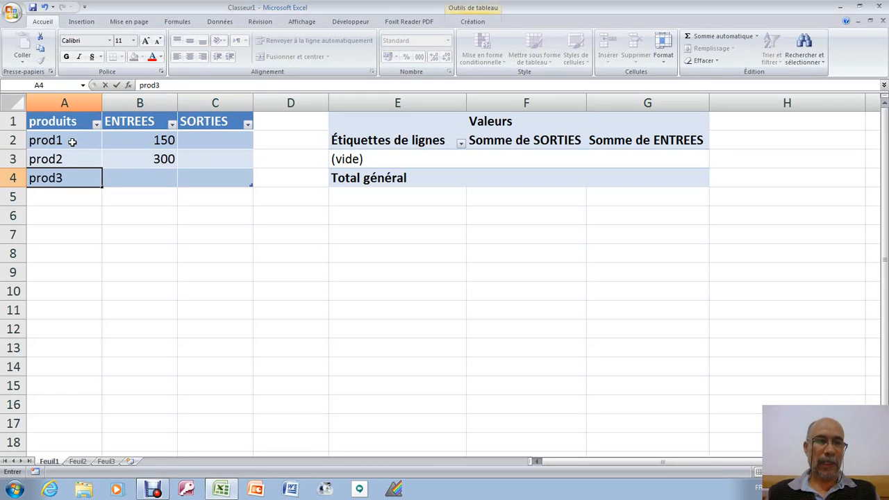
pyautogui.press('Tab')
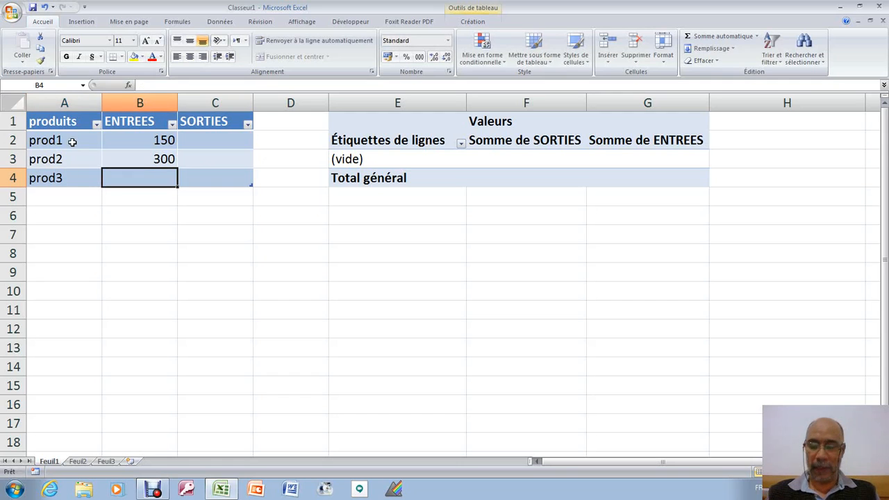
pyautogui.write('500')
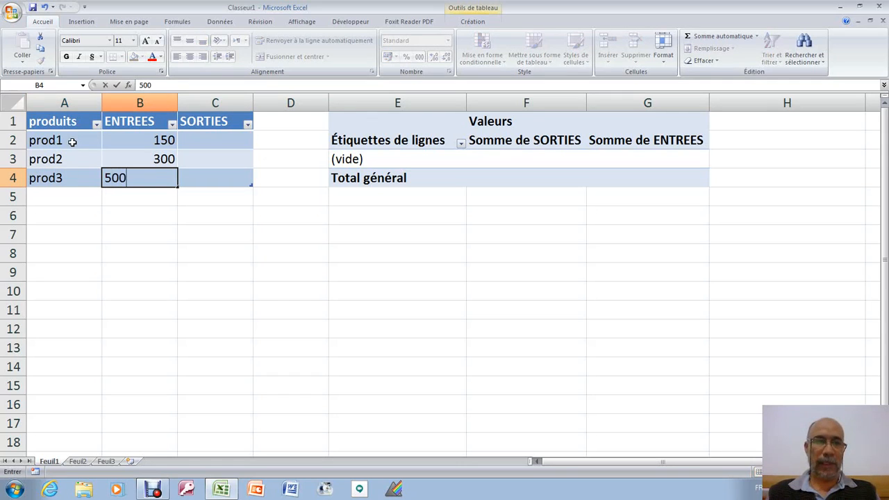
pyautogui.press('Tab')
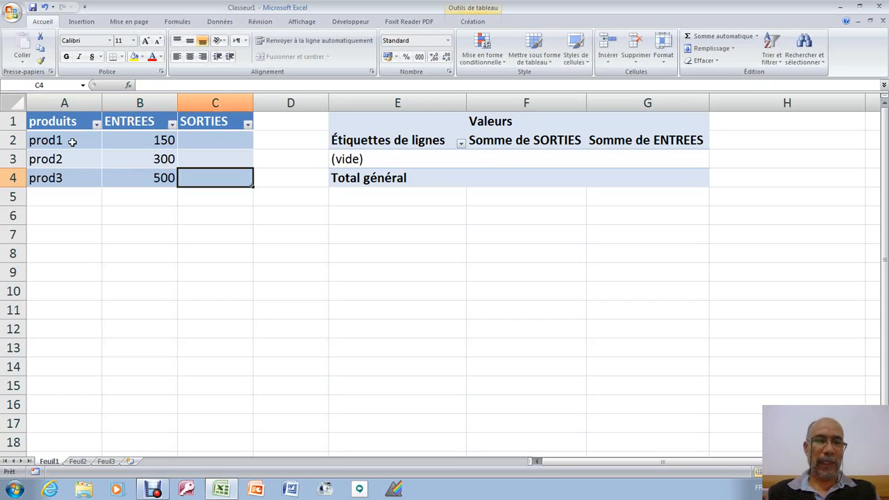
pyautogui.press('Tab')
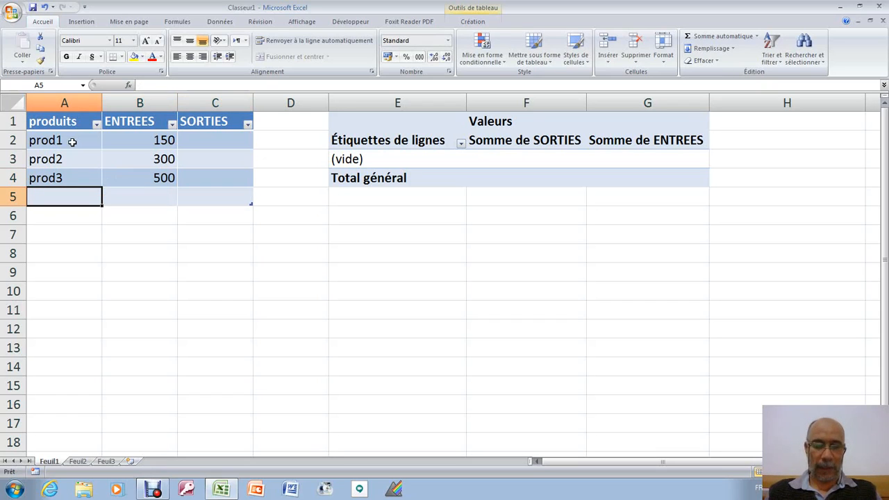
# Record a second prod3 line in row 5 with ENTREES left empty and 45 under SORTIES.
pyautogui.write('prod3')
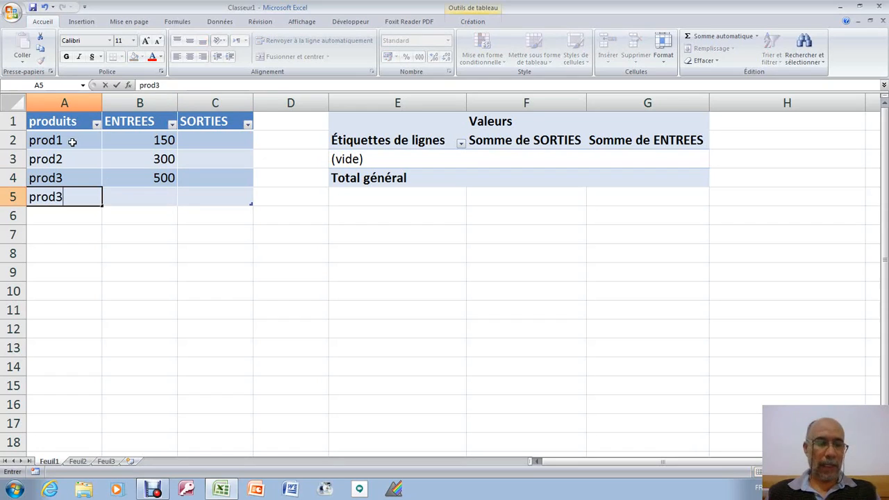
pyautogui.press('Tab')
pyautogui.press('Tab')
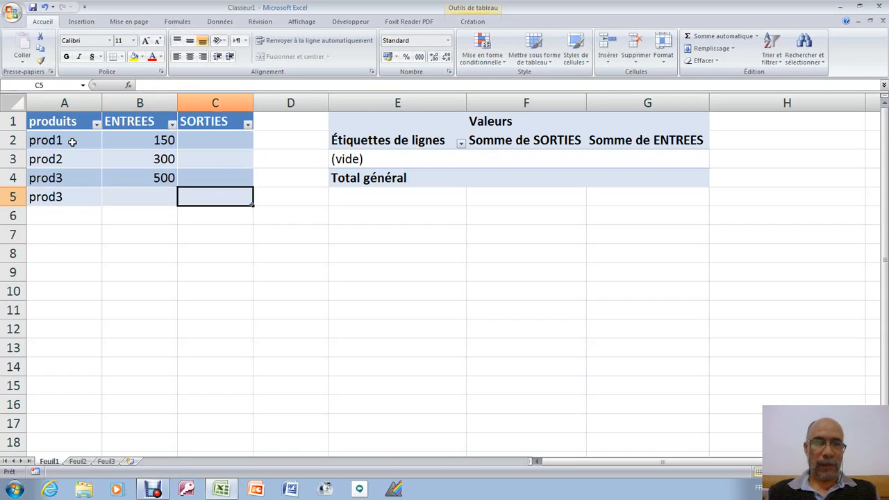
pyautogui.write('45')
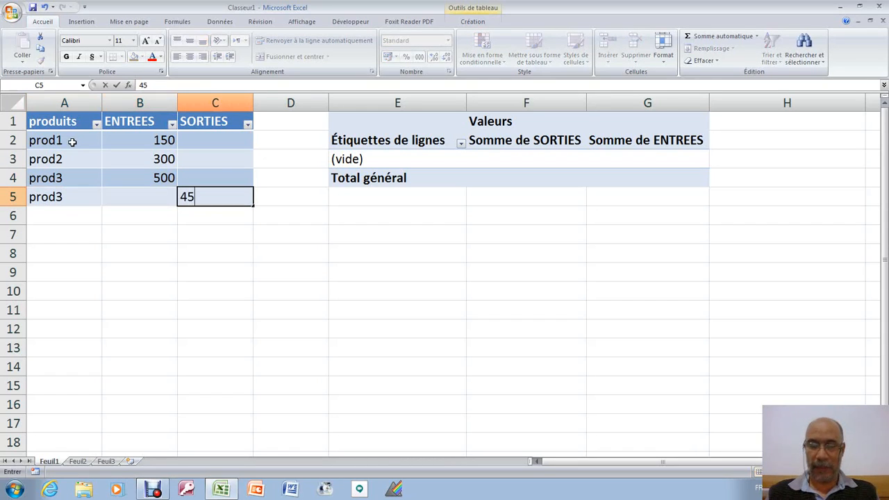
pyautogui.press('Tab')
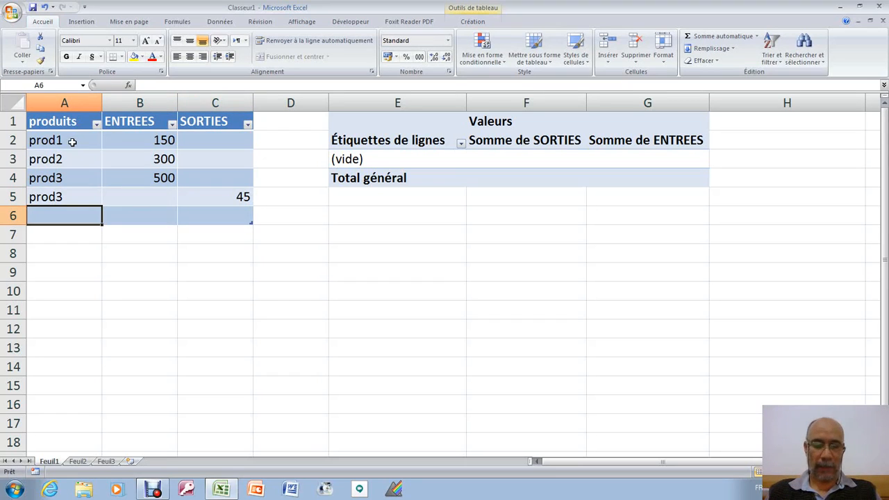
# Record another prod1 line in row 6 with 10 under ENTREES and 20 under SORTIES.
pyautogui.write('prod')
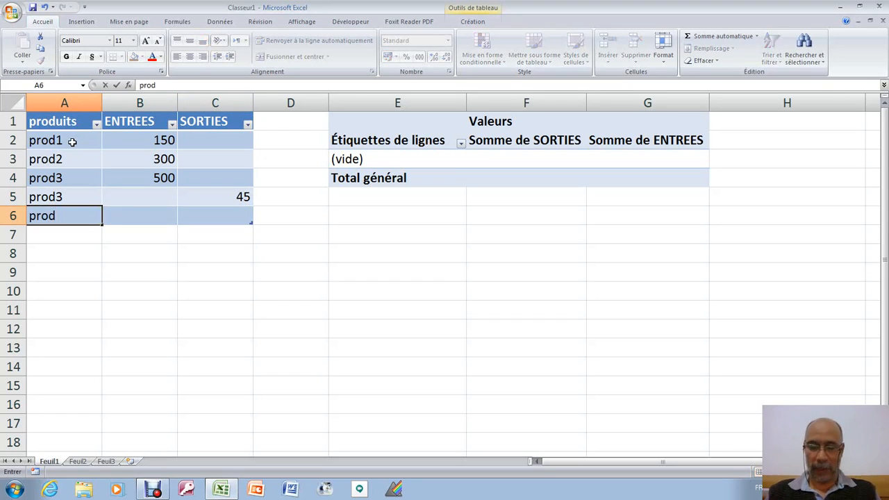
pyautogui.write('1')
pyautogui.press('Tab')
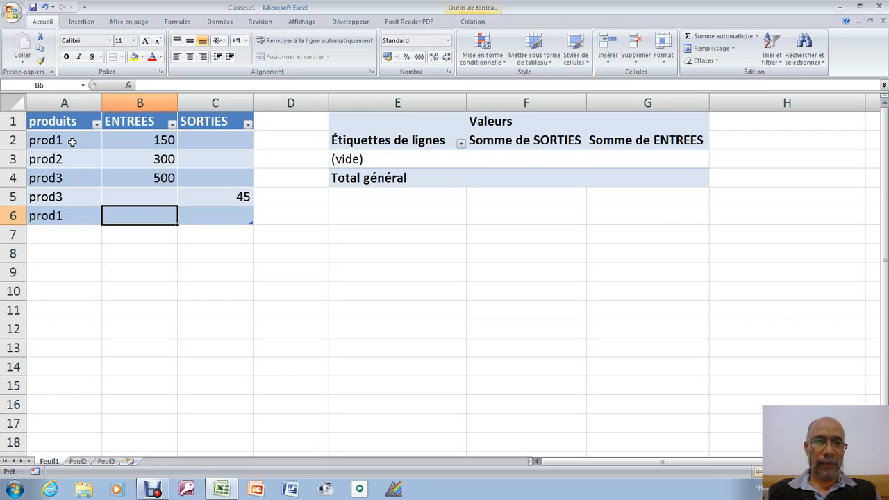
pyautogui.write('10')
pyautogui.press('Tab')
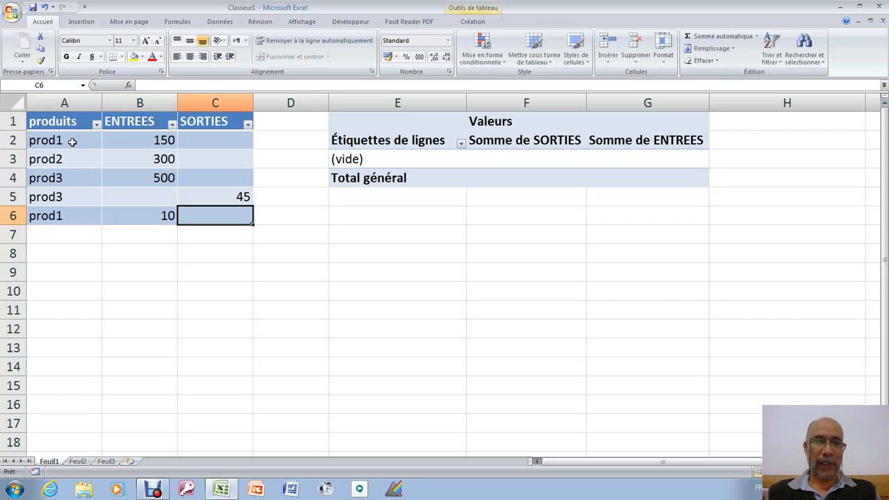
pyautogui.write('20')
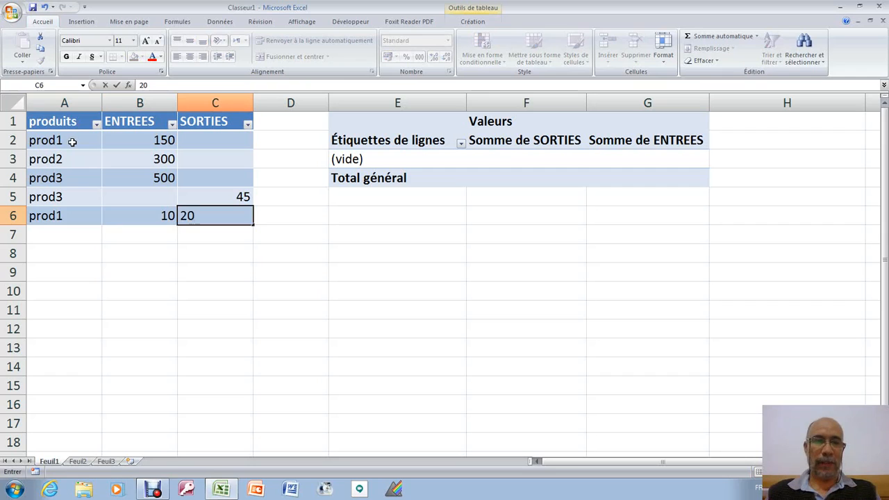
pyautogui.press('Tab')
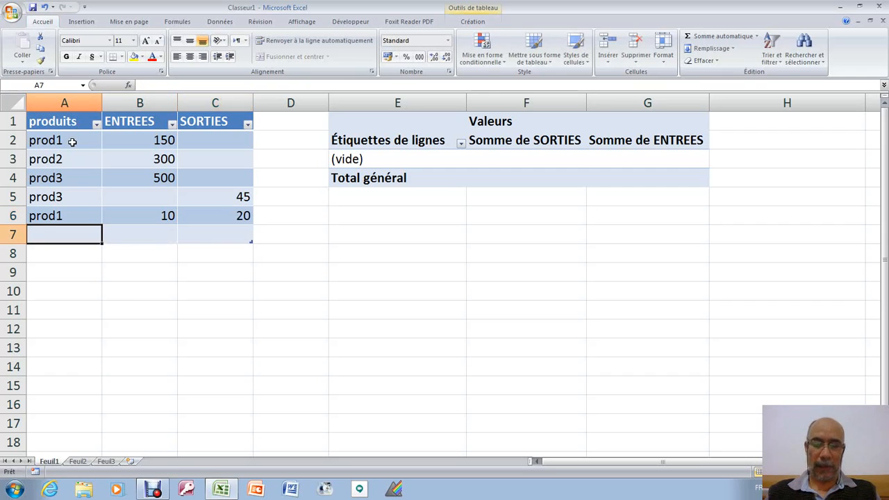
# Record another prod2 line in row 7 of the stock table with 200 under ENTREES and 77 under SORTIES.
pyautogui.write('prod')
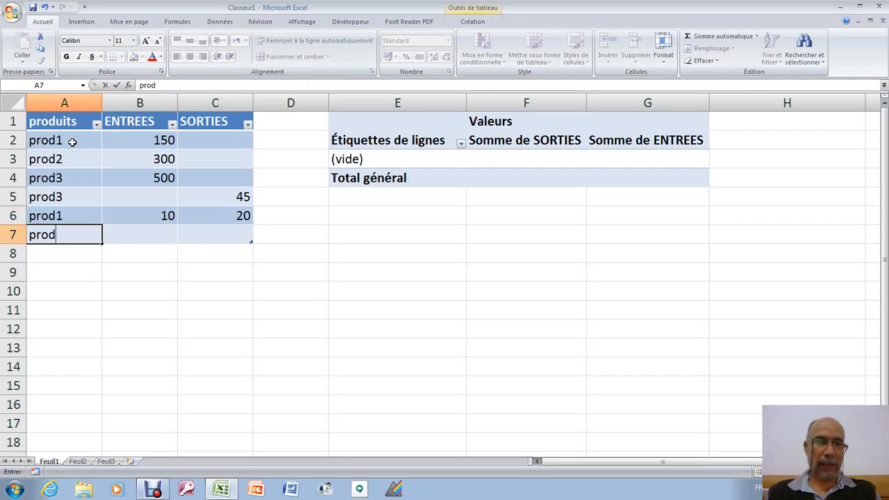
pyautogui.write('2')
pyautogui.press('Tab')
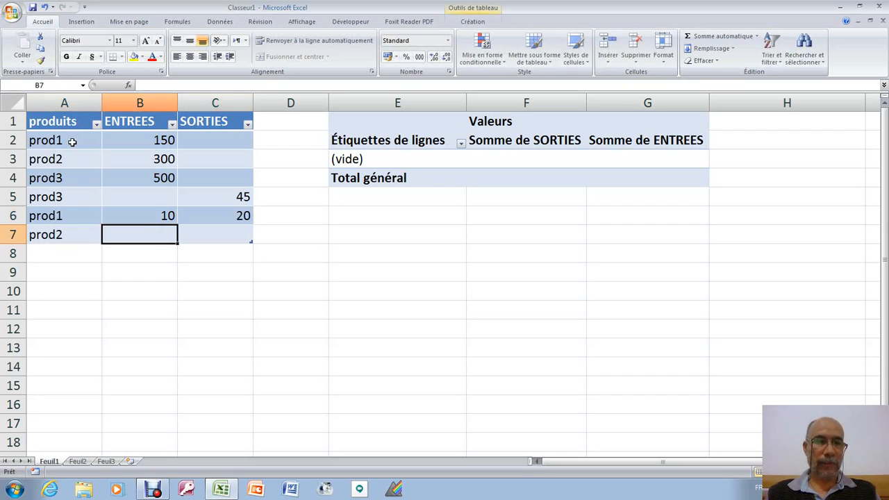
pyautogui.write('200')
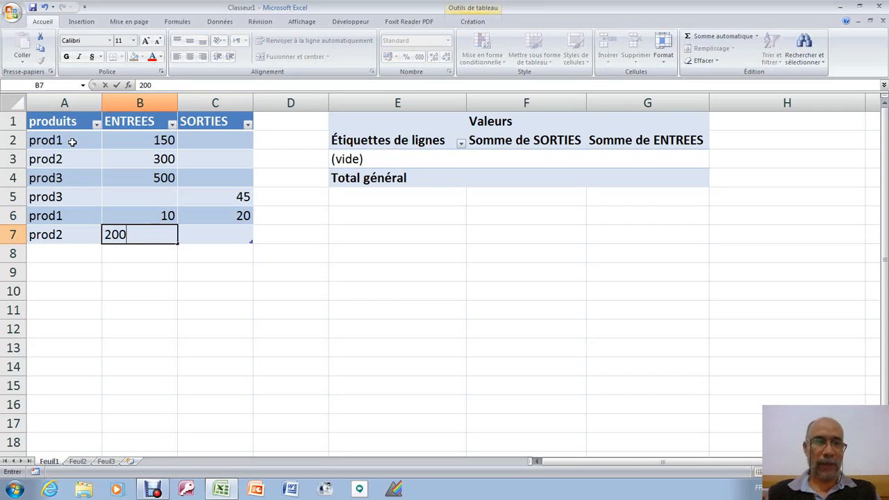
pyautogui.press('Tab')
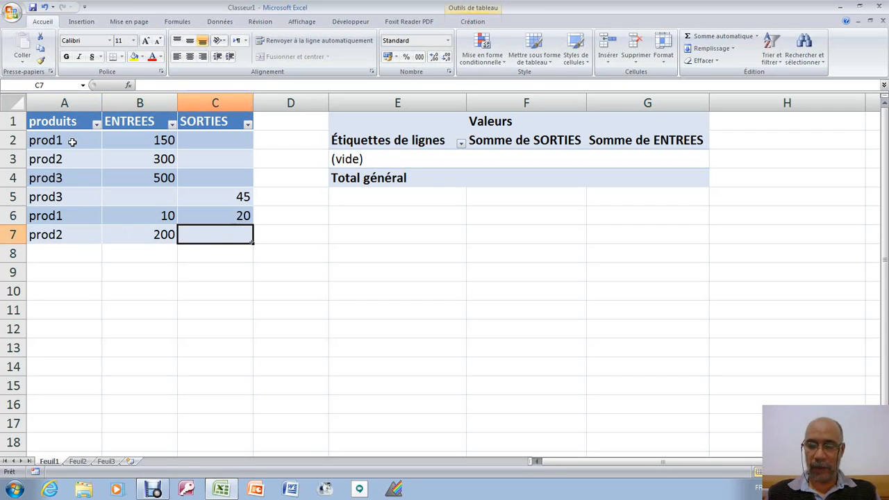
pyautogui.write('77')
pyautogui.press('Tab')
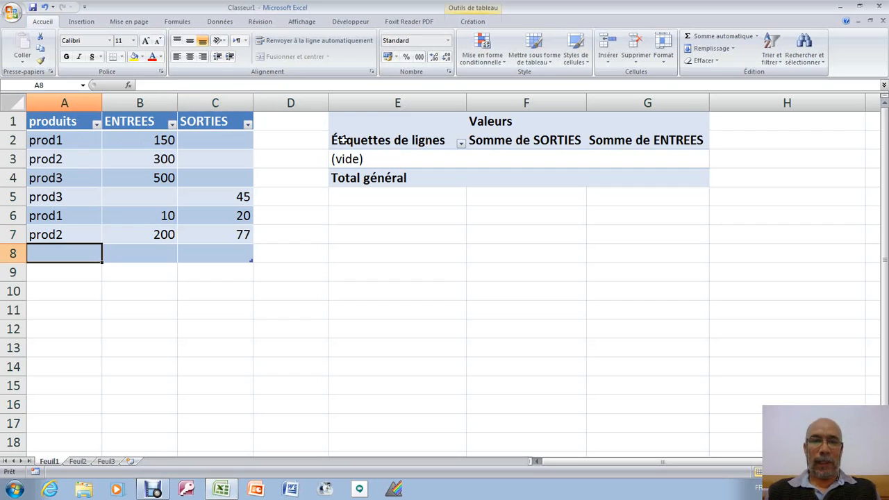
# Refresh the pivot table so it summarizes the product movements entered in the stock table.
pyautogui.click(431, 161)
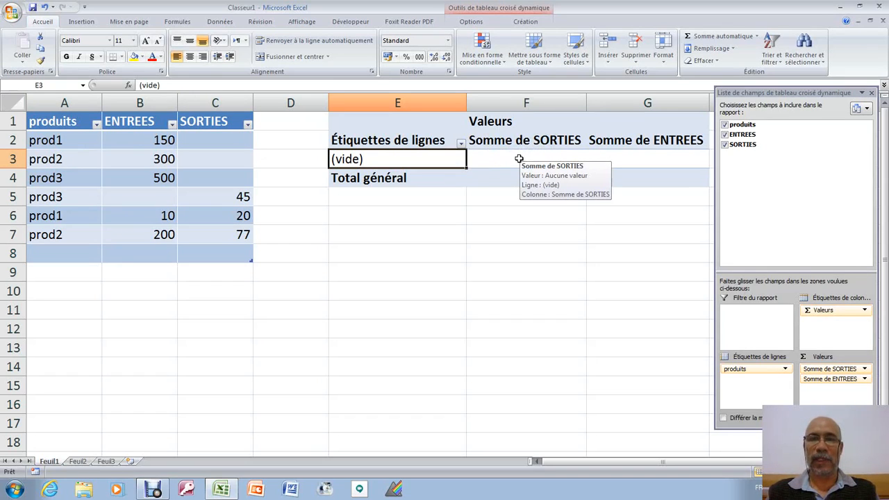
pyautogui.click(521, 23)
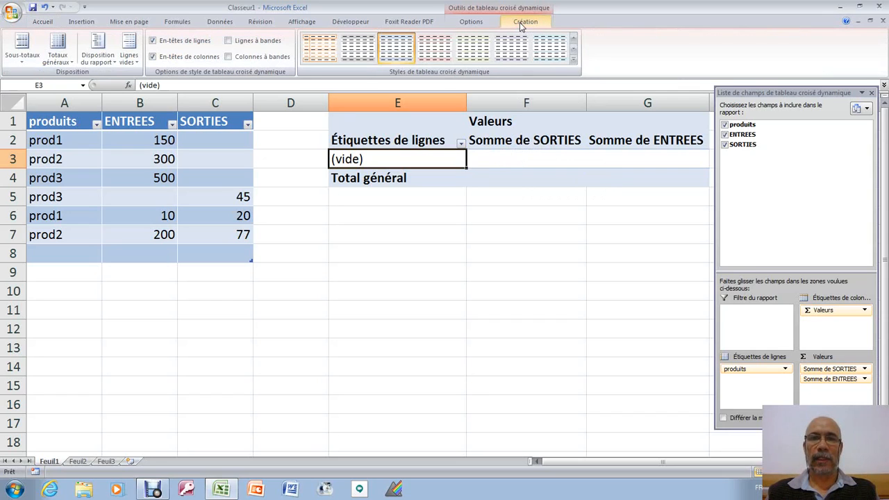
pyautogui.click(480, 23)
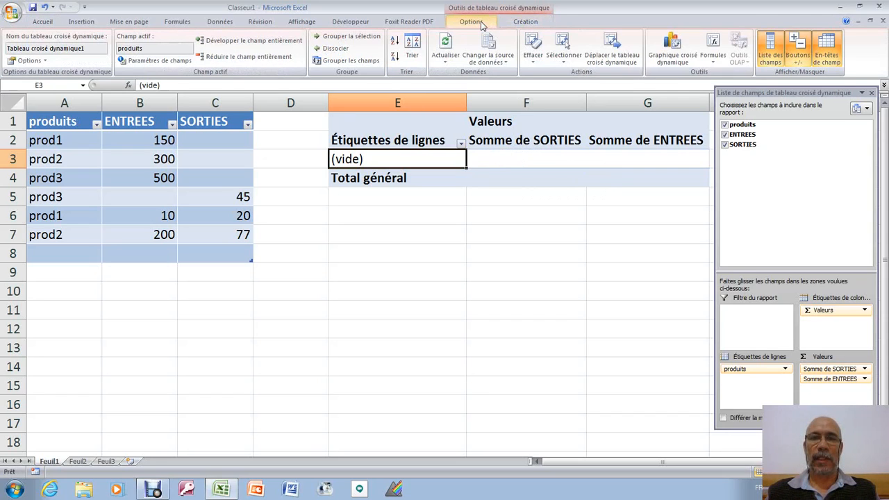
pyautogui.click(447, 43)
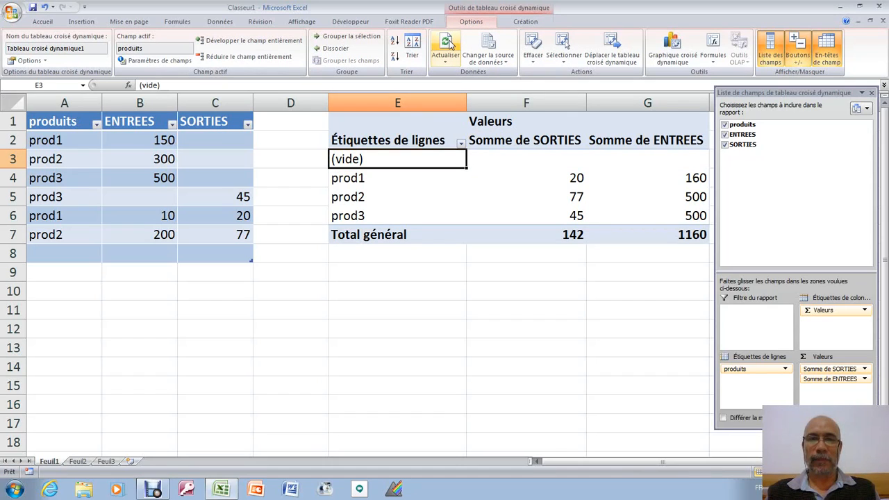
# Record another prod1 line in row 8 of the stock table with 33 under ENTREES and 55 under SORTIES.
pyautogui.click(82, 253)
pyautogui.write('pr')
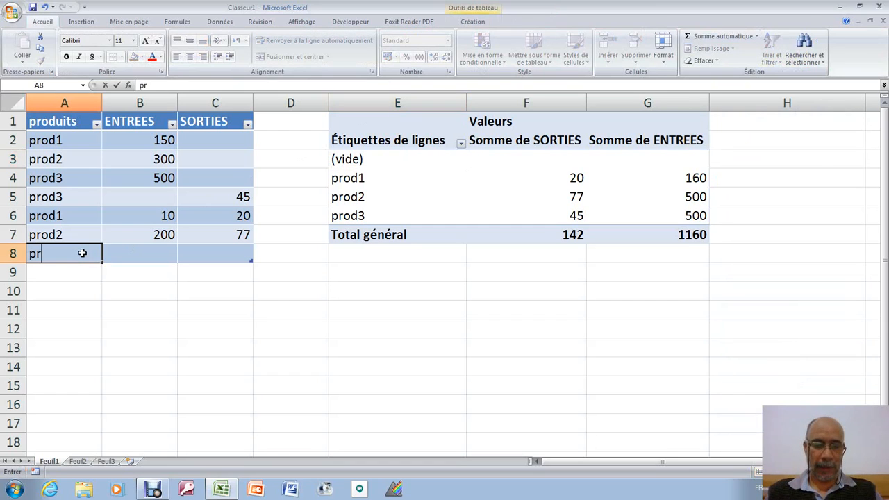
pyautogui.write('od1')
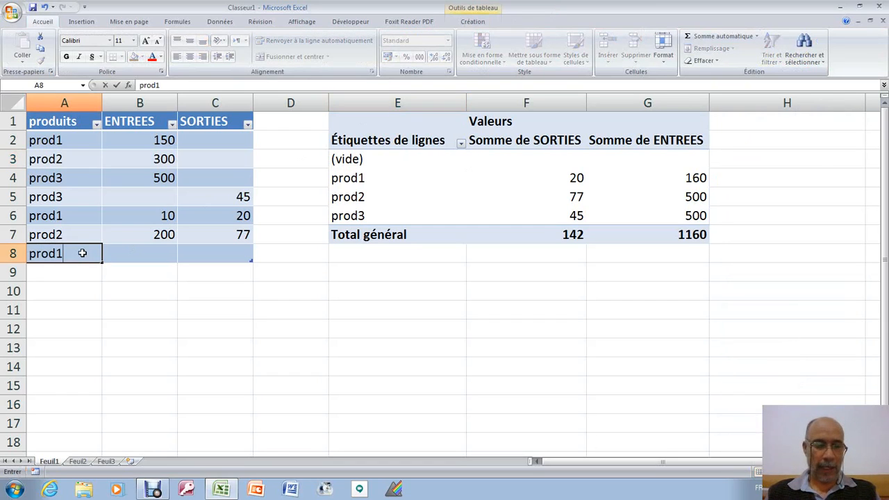
pyautogui.press('Tab')
pyautogui.write('33')
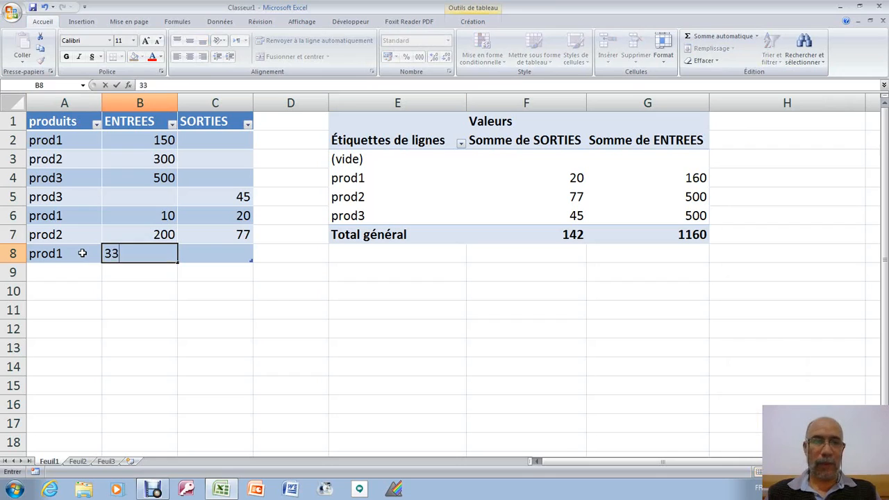
pyautogui.press('Tab')
pyautogui.write('55')
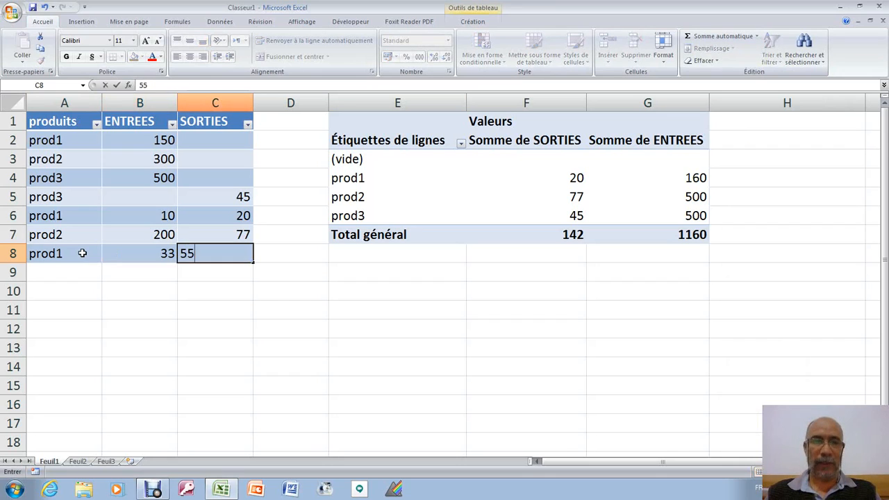
pyautogui.press('Tab')
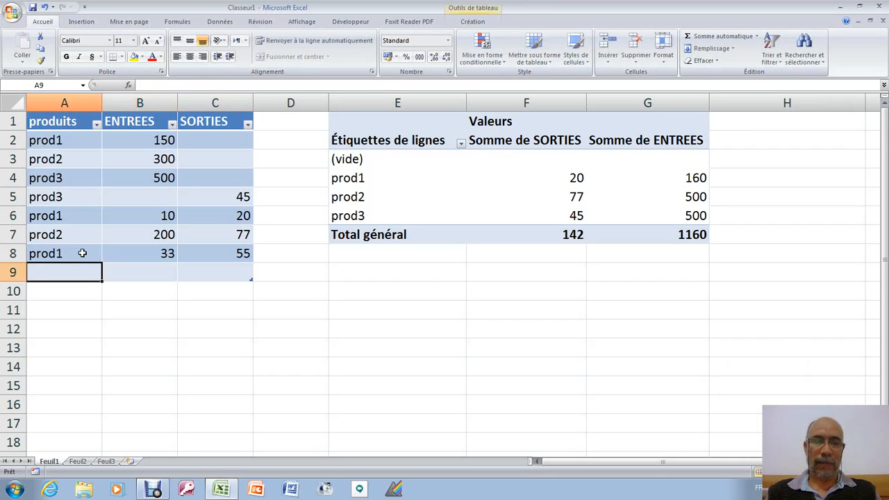
# Record another prod2 line in row 9 with ENTREES left empty and 44 under SORTIES.
pyautogui.write('prod')
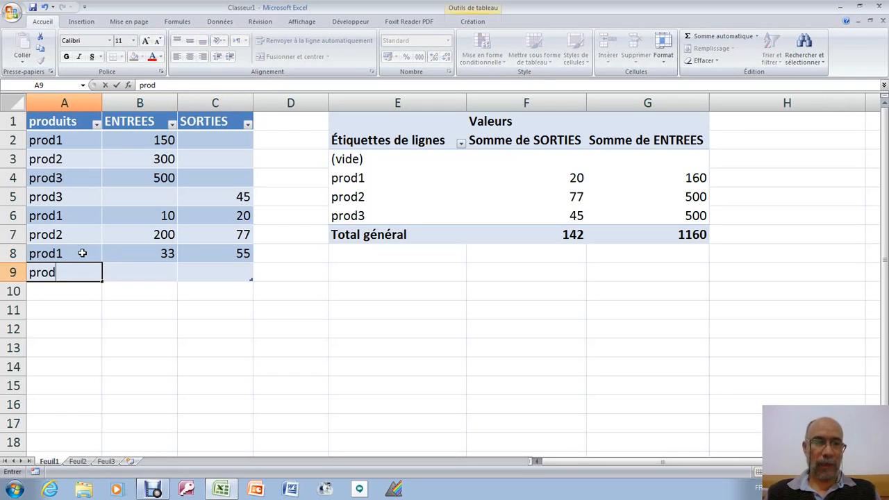
pyautogui.write('2')
pyautogui.press('Tab')
pyautogui.press('Tab')
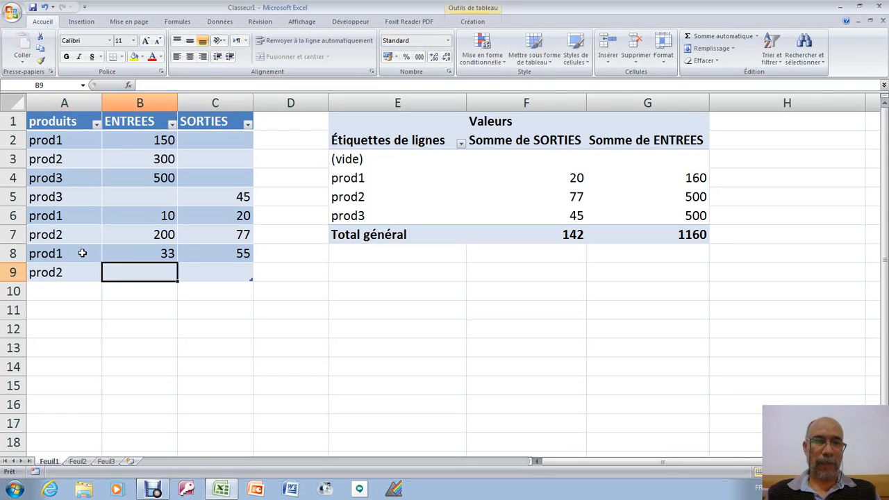
pyautogui.write('44')
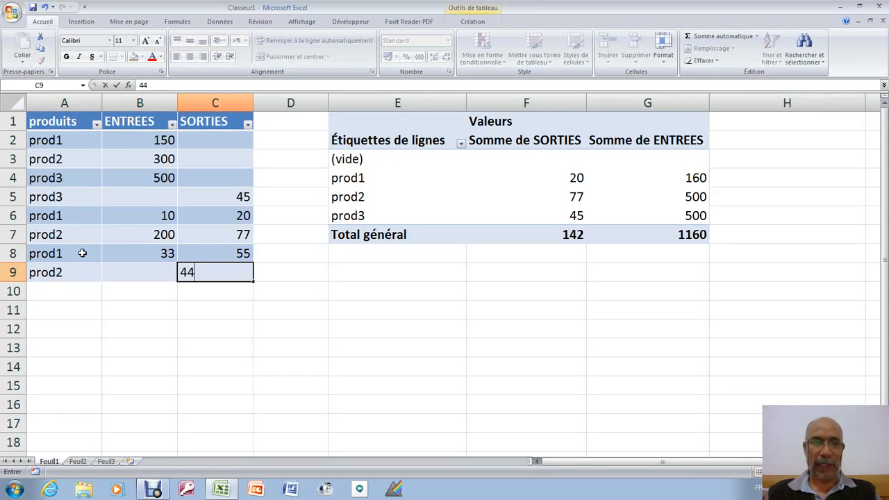
pyautogui.press('Tab')
# Record another prod2 line in row 10 with ENTREES left empty and 23 under SORTIES.
pyautogui.write('pr')
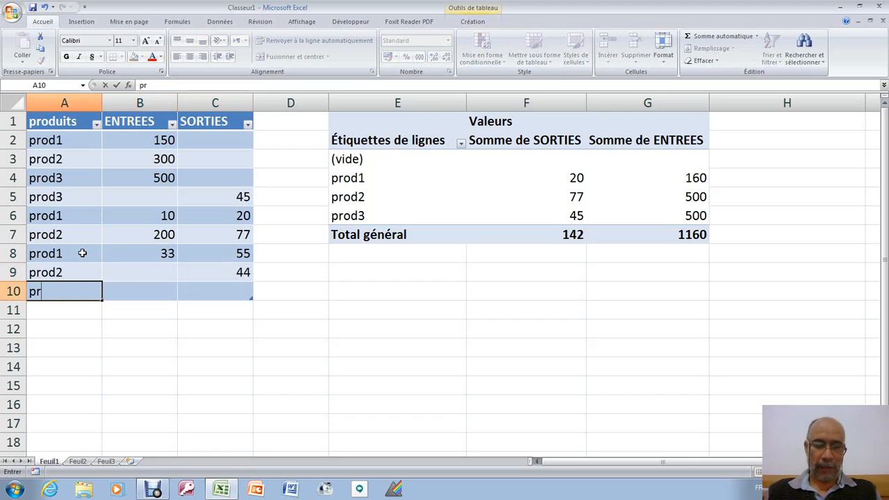
pyautogui.write('od2')
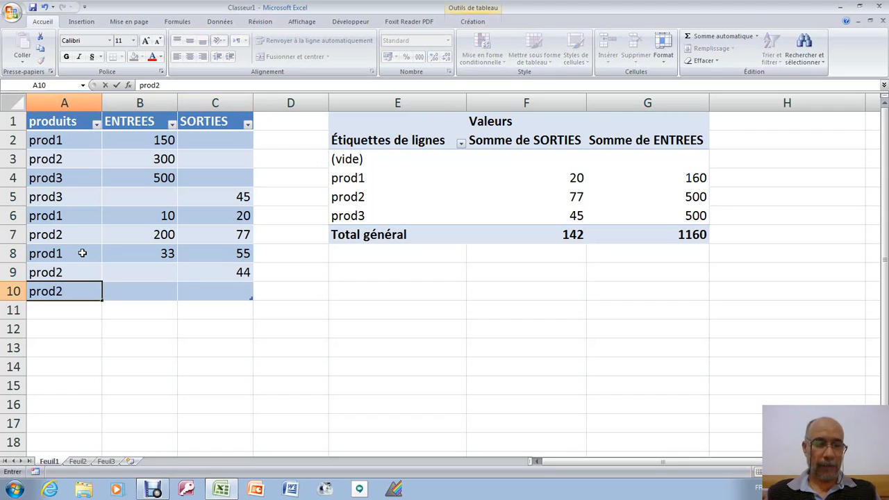
pyautogui.press('Tab')
pyautogui.press('Tab')
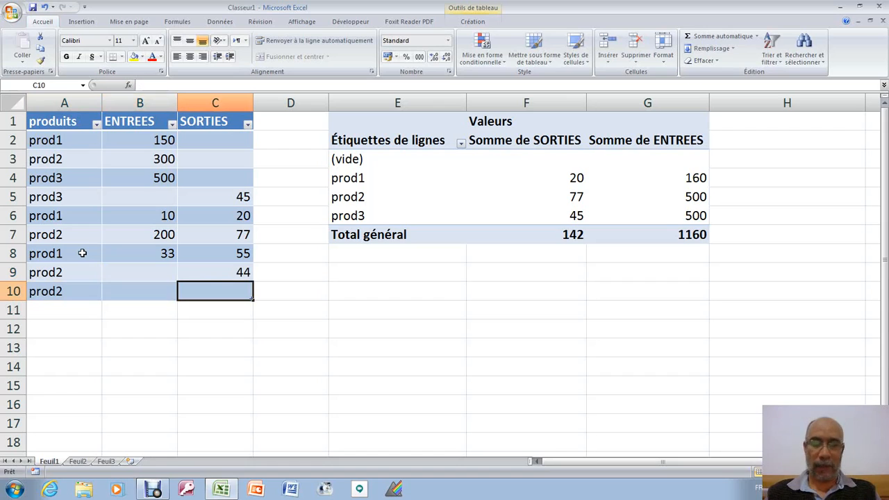
pyautogui.write('23')
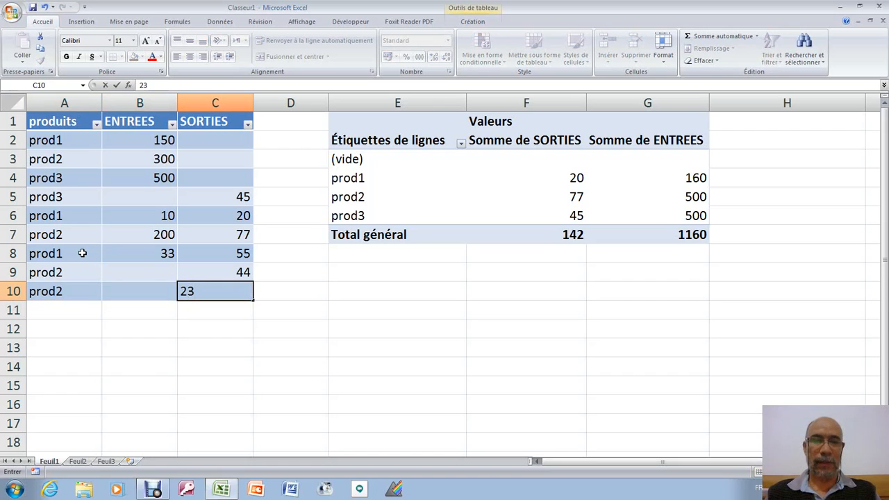
pyautogui.press('Tab')
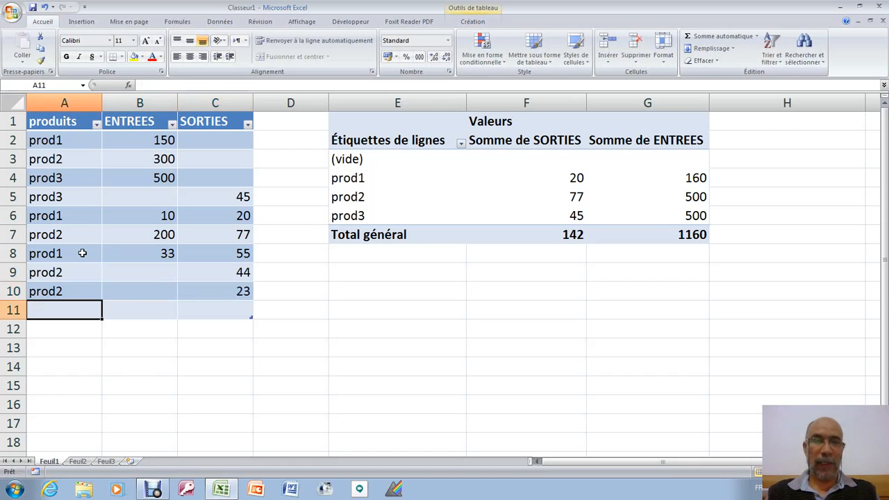
# Refresh the pivot table again to include the movements added in rows 8 to 10.
pyautogui.click(475, 141)
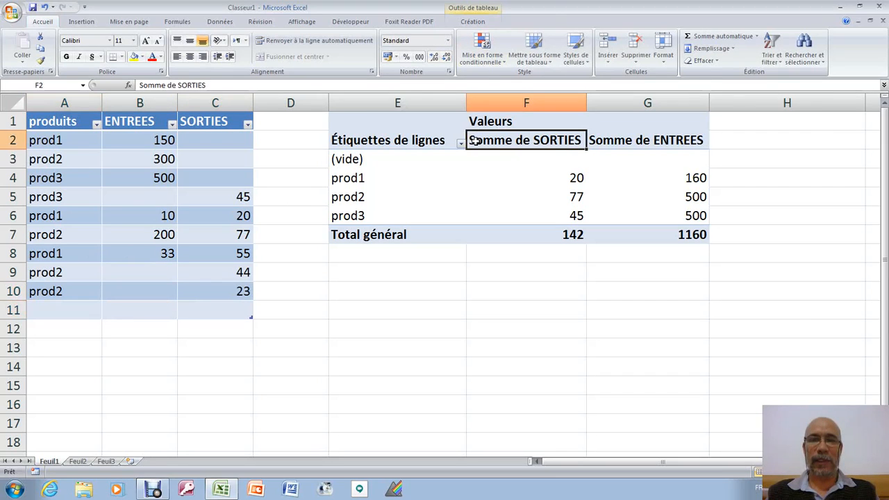
pyautogui.click(482, 22)
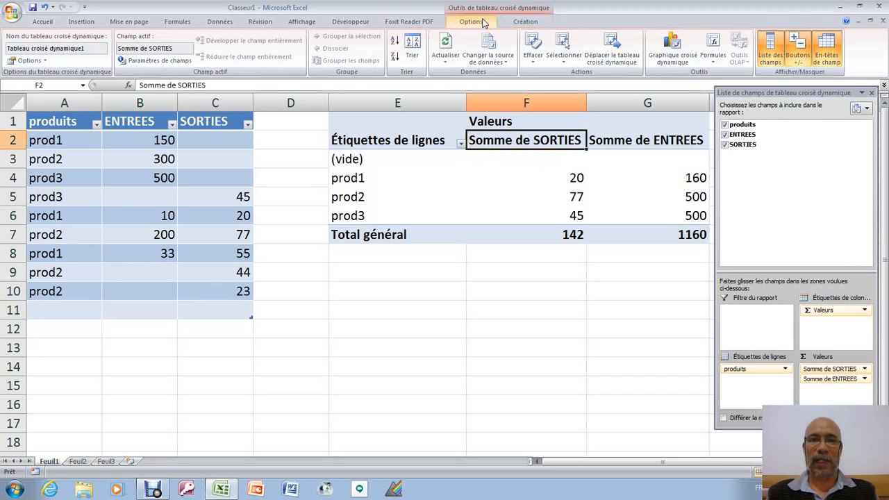
pyautogui.click(445, 46)
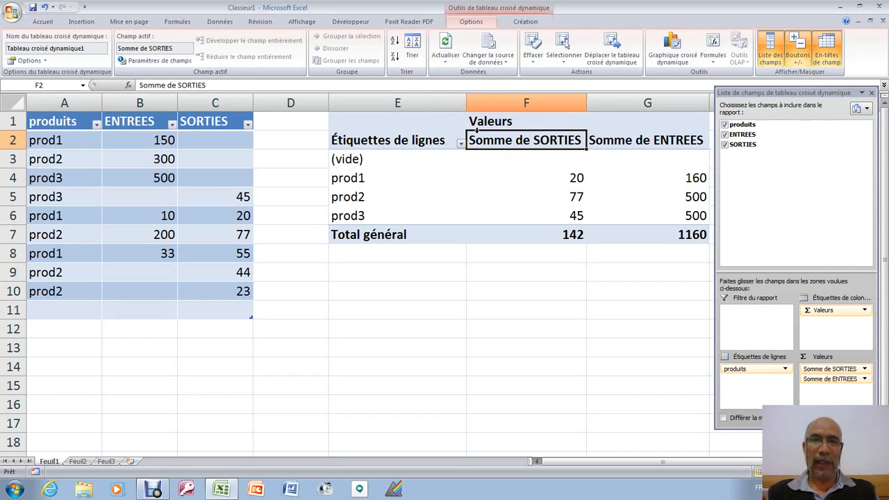
pyautogui.click(446, 46)
pyautogui.click(450, 185)
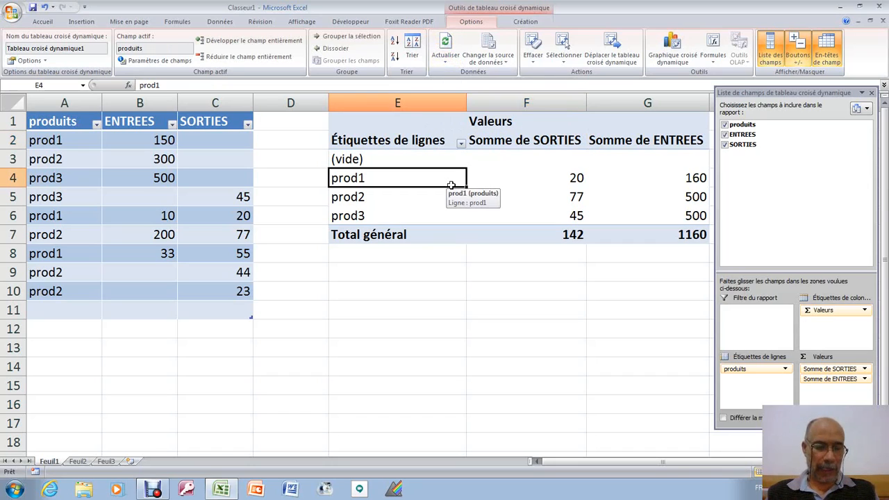
pyautogui.hotkey('alt', 'F5')
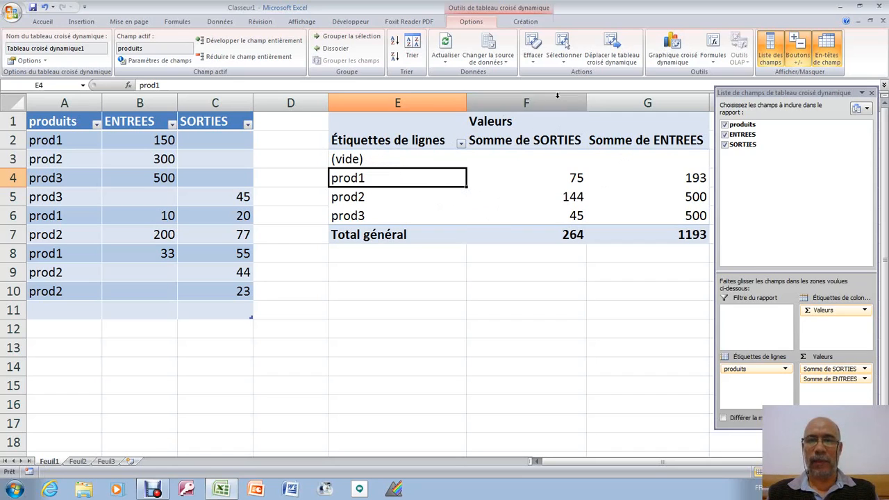
# Filter the pivot table's row labels to exclude the (vide) item.
pyautogui.click(462, 144)
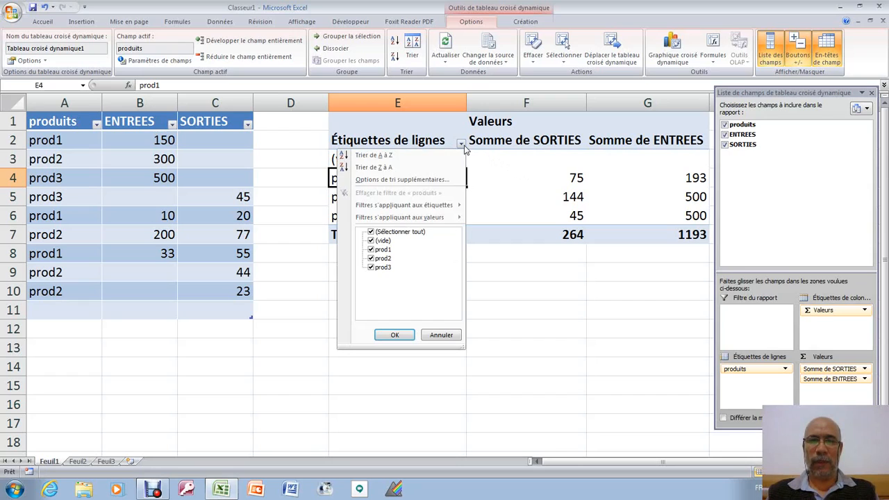
pyautogui.click(371, 241)
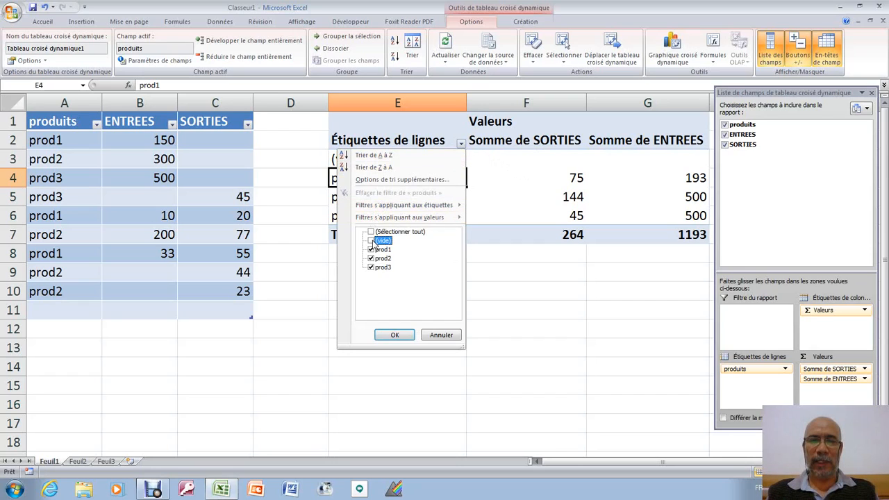
pyautogui.click(394, 335)
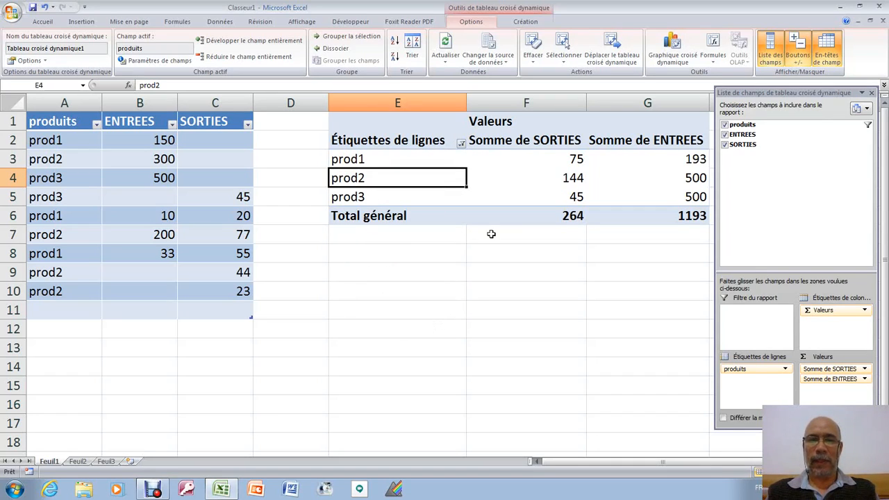
# Move Somme de SORTIES after Somme de ENTREES in the pivot table's values, and switch the two back.
pyautogui.moveTo(512, 189)
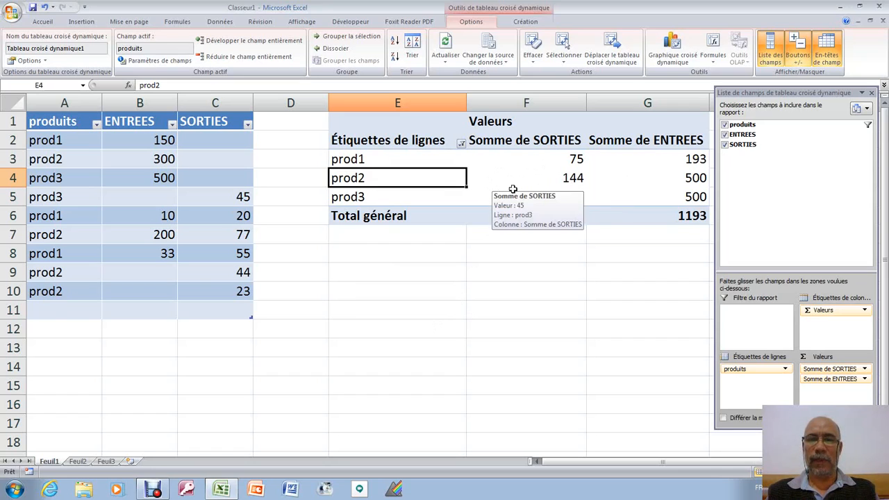
pyautogui.moveTo(517, 165)
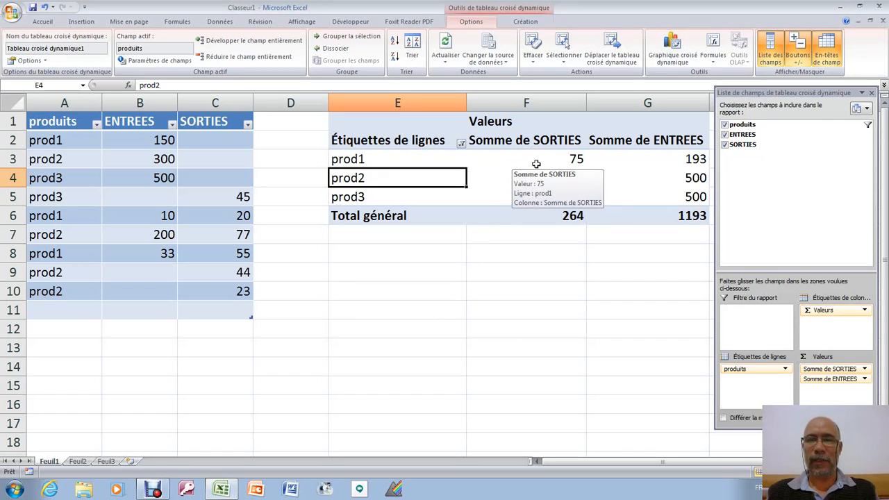
pyautogui.moveTo(618, 164)
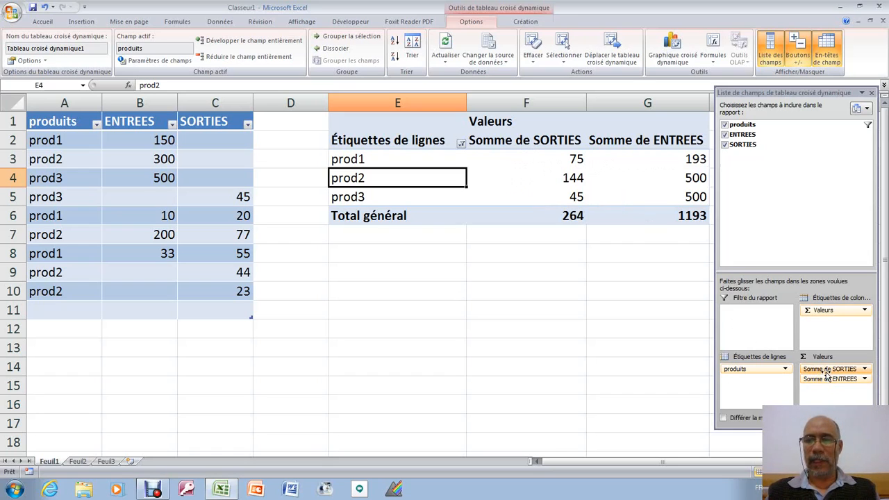
pyautogui.moveTo(826, 372); pyautogui.dragTo(830, 395)
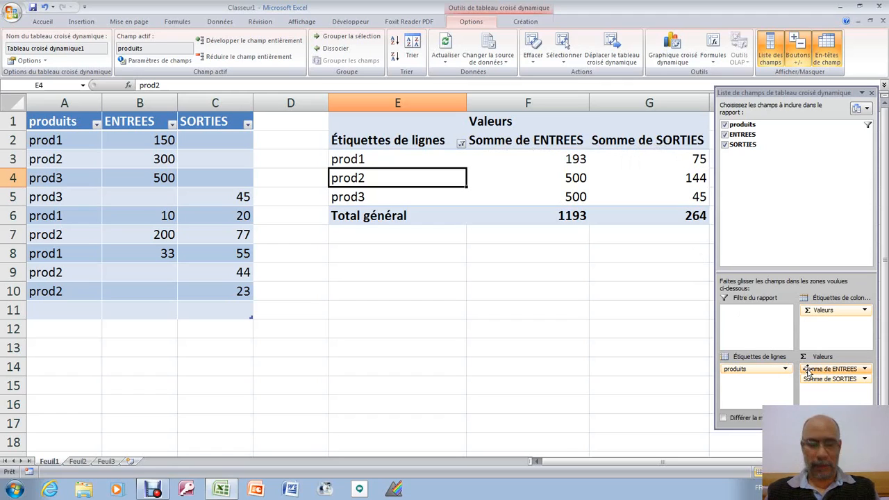
pyautogui.moveTo(808, 373); pyautogui.dragTo(832, 395)
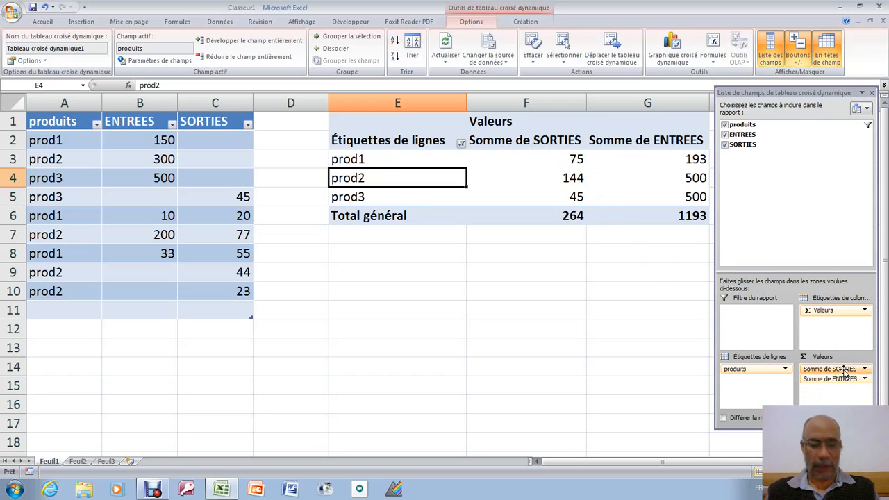
# Reorder the pivot table's values so that Somme de ENTREES comes before Somme de SORTIES.
pyautogui.moveTo(845, 373); pyautogui.dragTo(848, 395)
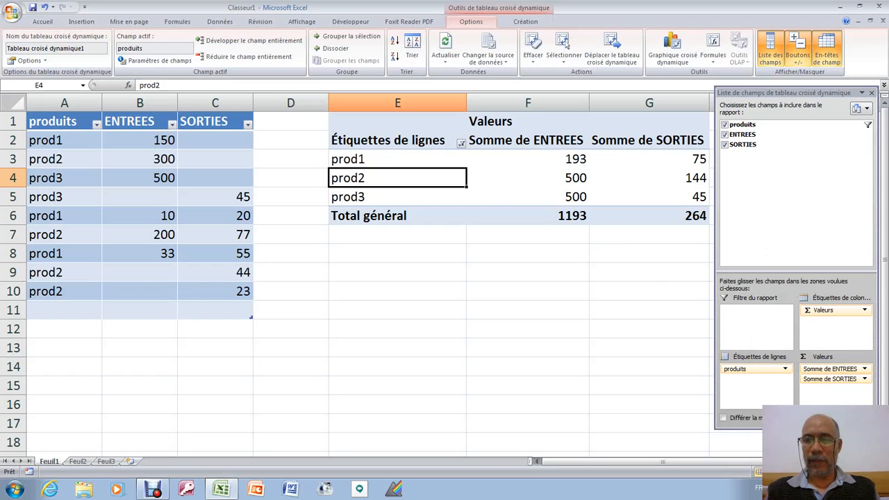
pyautogui.scroll(-3, 566, 63)
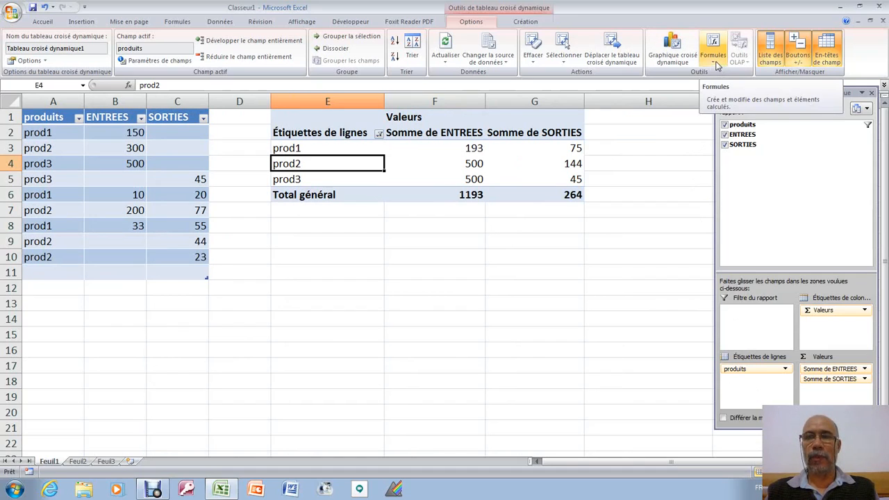
# Start a new calculated field for the pivot table and name it reste.
pyautogui.click(717, 63)
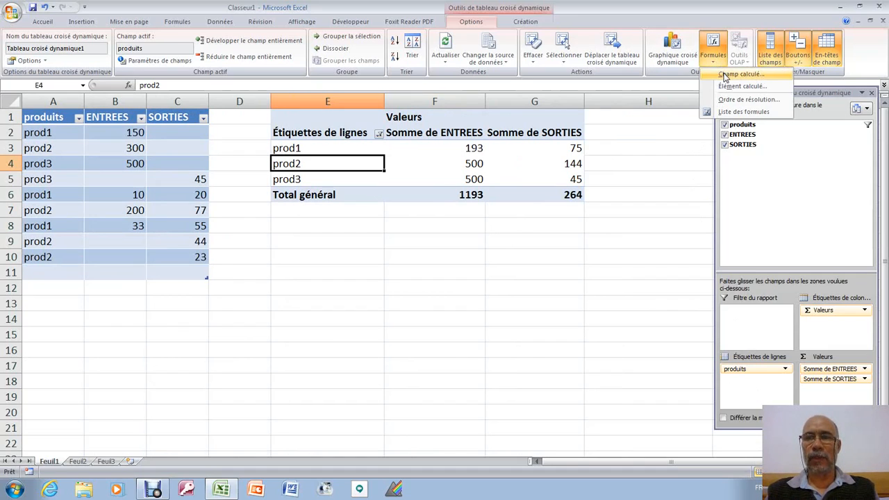
pyautogui.click(724, 75)
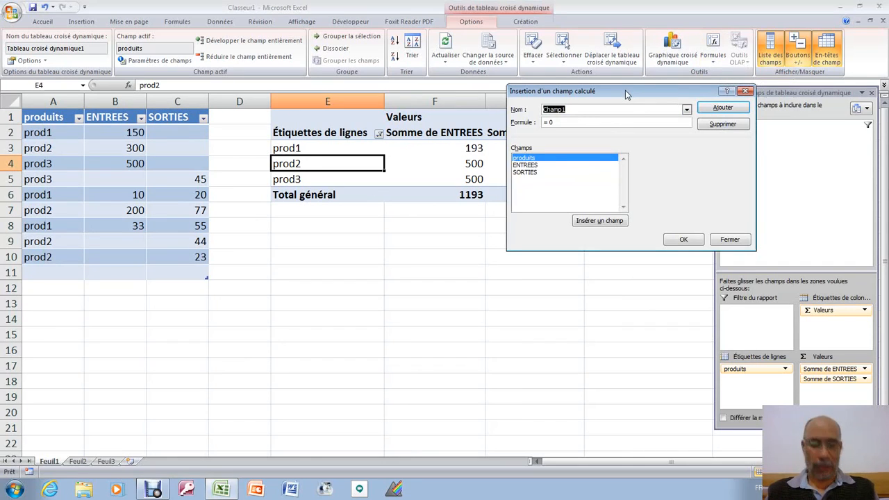
pyautogui.moveTo(625, 93); pyautogui.dragTo(479, 281)
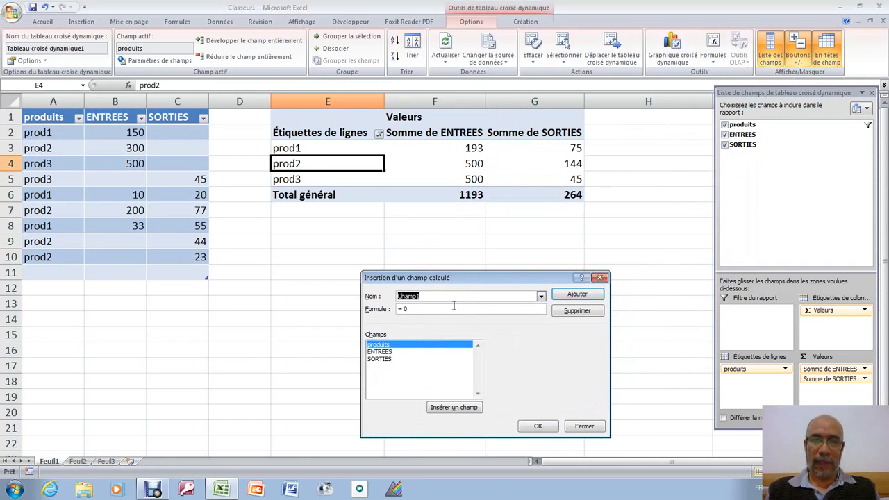
pyautogui.write('reste')
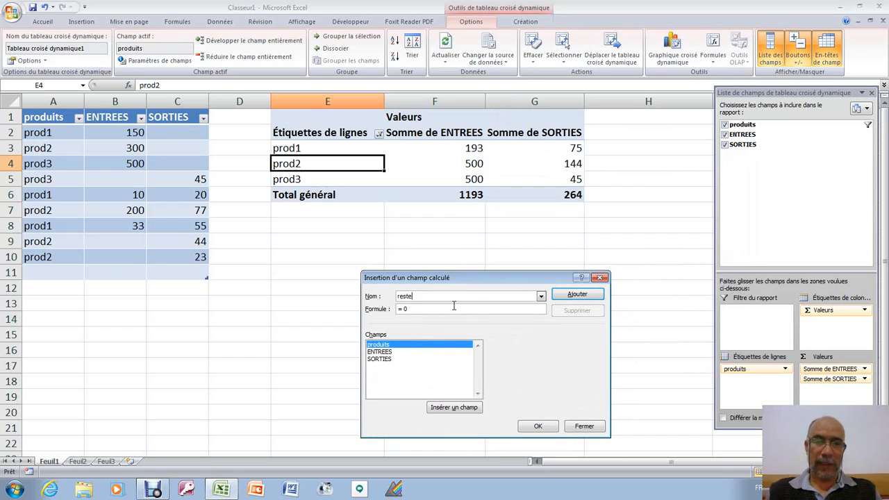
# Set the calculated field's formula to ENTREES-SORTIES and add the field to the pivot table.
pyautogui.click(427, 310)
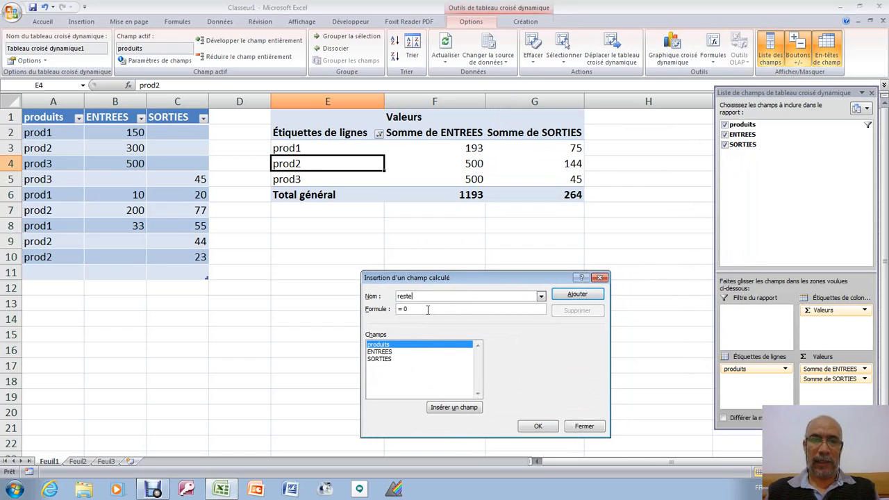
pyautogui.press('BackSpace')
pyautogui.press('BackSpace')
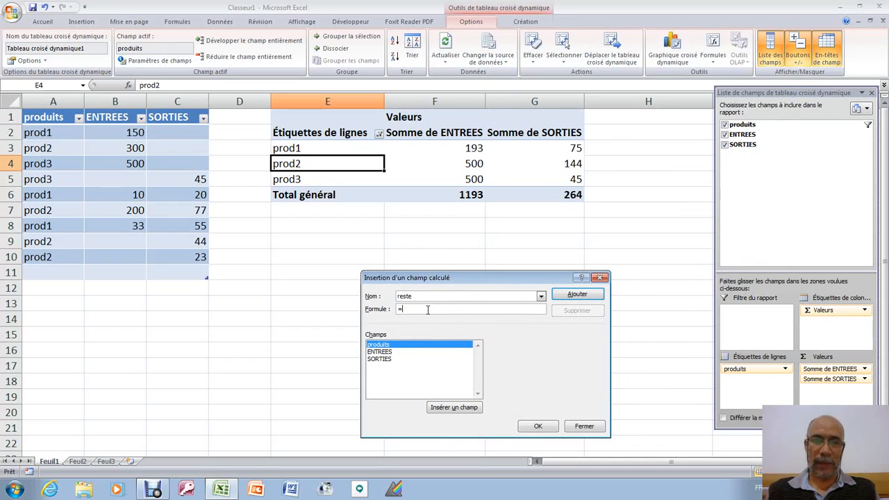
pyautogui.click(394, 352)
pyautogui.doubleClick(394, 352)
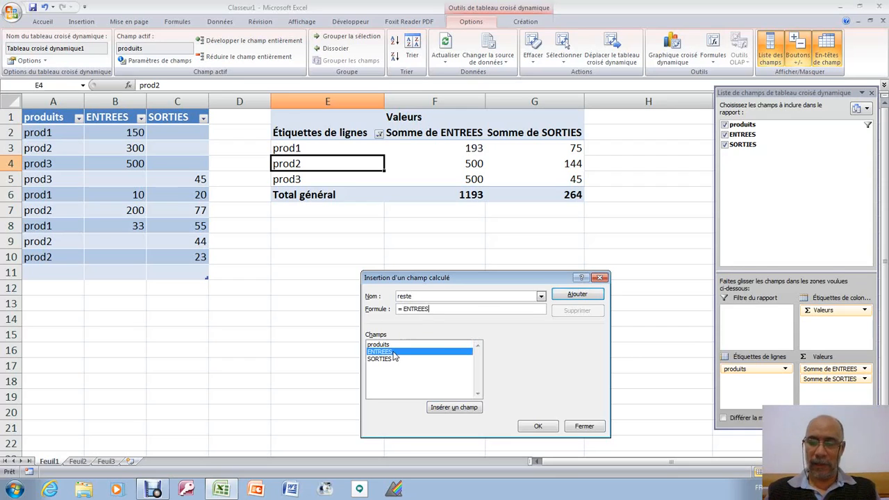
pyautogui.write('-')
pyautogui.doubleClick(394, 360)
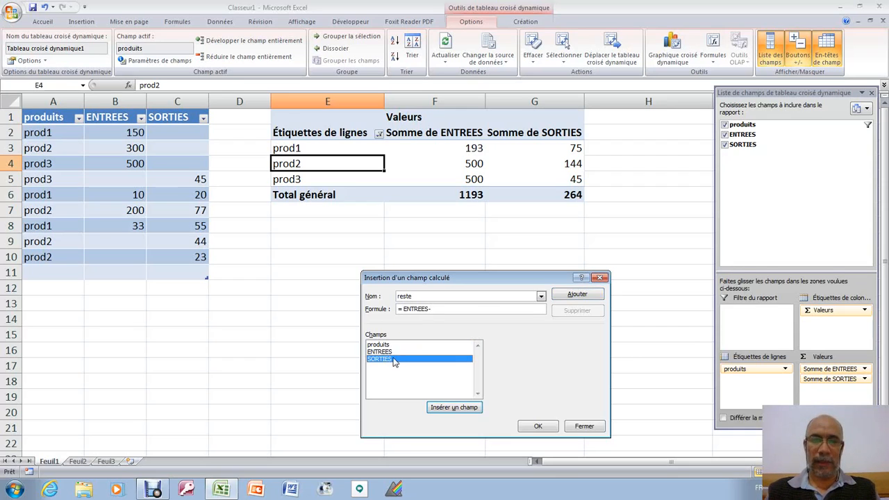
pyautogui.click(538, 426)
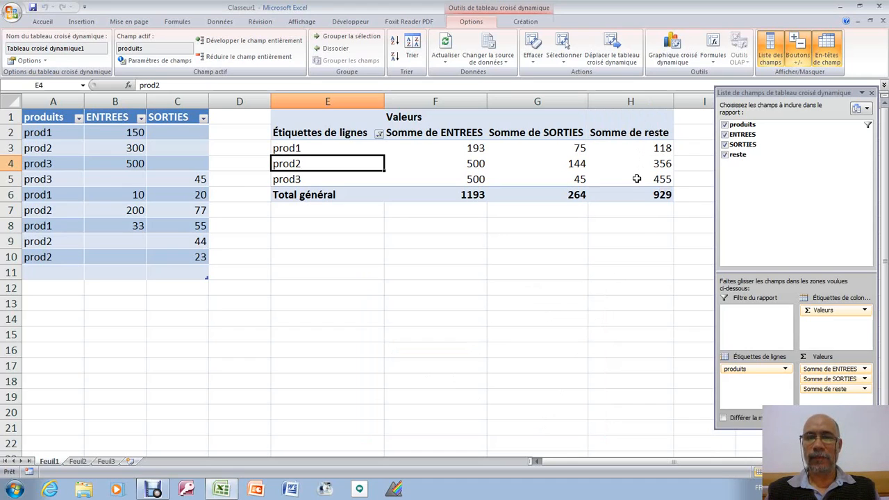
# Compare prod1's sums of ENTREES, SORTIES and reste in the pivot table.
pyautogui.click(454, 149)
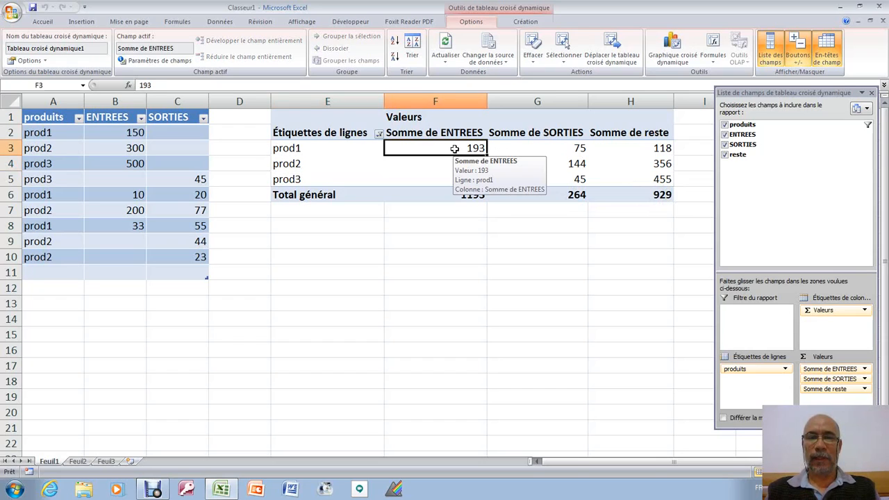
pyautogui.click(512, 146)
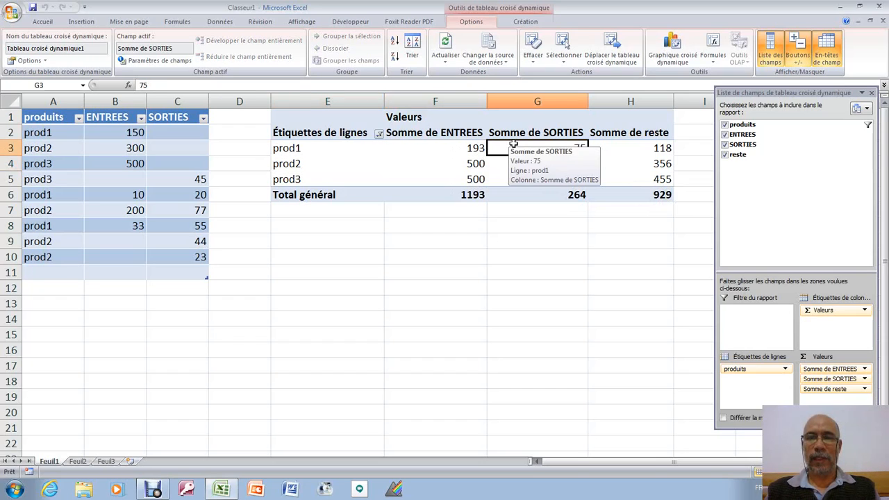
pyautogui.click(617, 146)
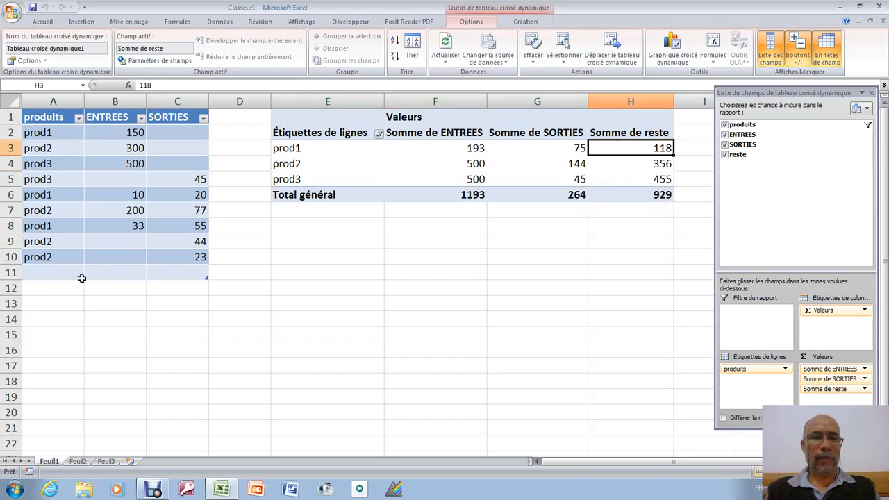
# Record a prod1 line in row 11 of the stock table with 300 under ENTREES and SORTIES left empty.
pyautogui.click(58, 270)
pyautogui.write('prod1')
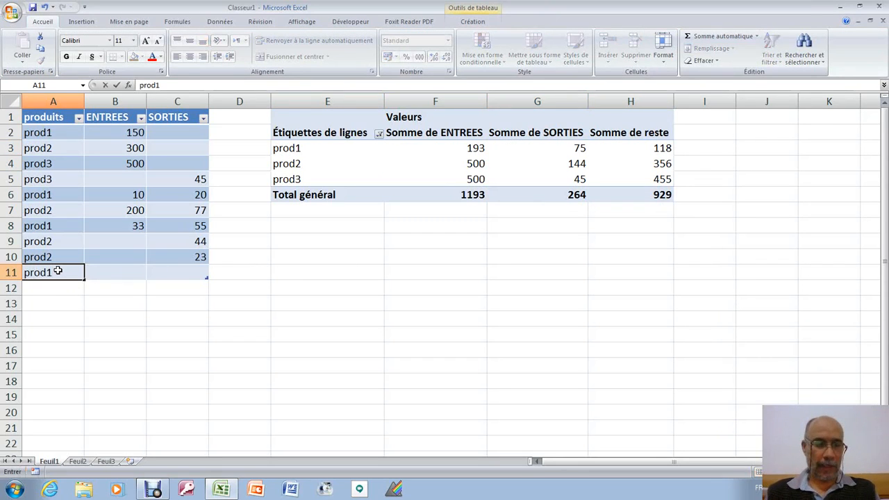
pyautogui.press('Tab')
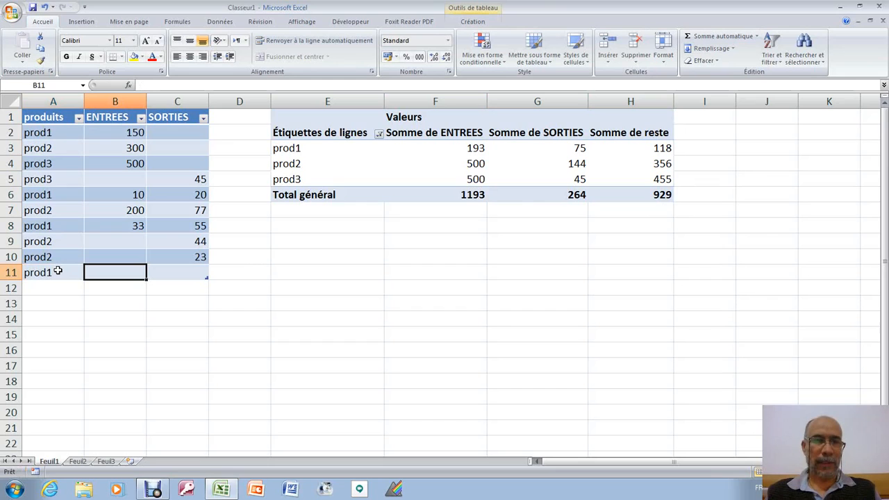
pyautogui.write('300')
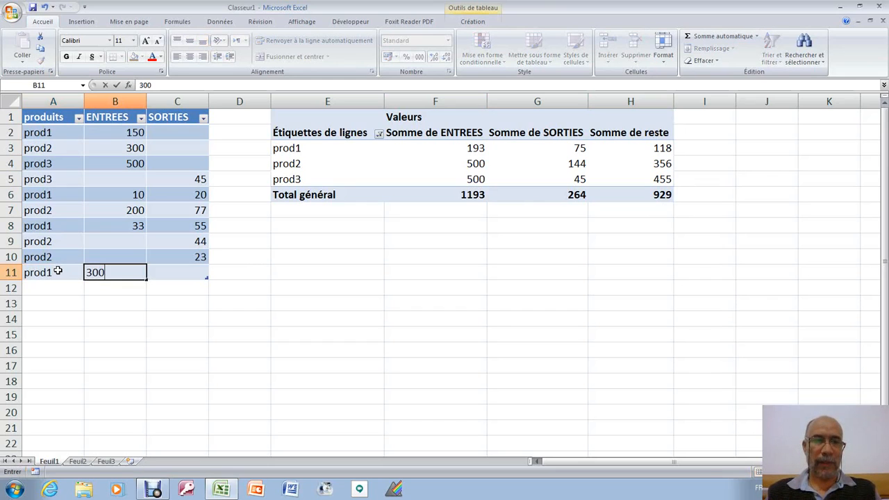
pyautogui.press('Tab')
pyautogui.press('Tab')
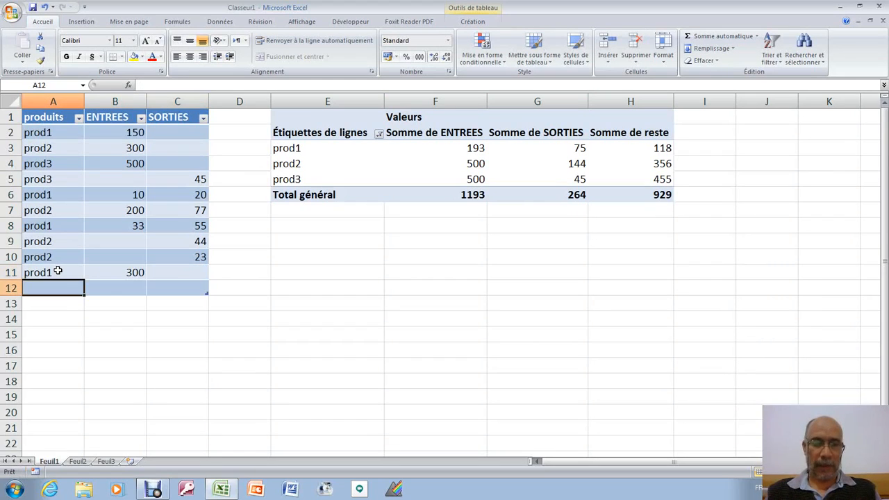
# Record a prod2 line in row 12 with ENTREES left empty and 60 under SORTIES.
pyautogui.write('prod')
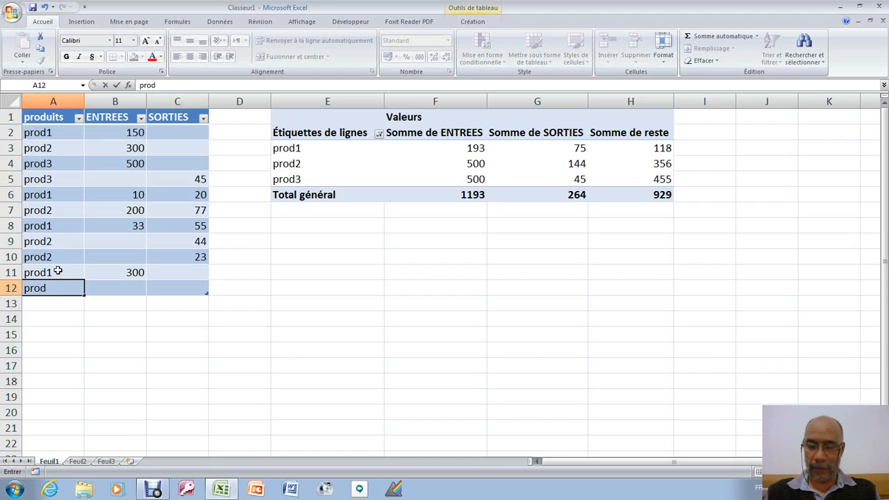
pyautogui.write('2')
pyautogui.press('Tab')
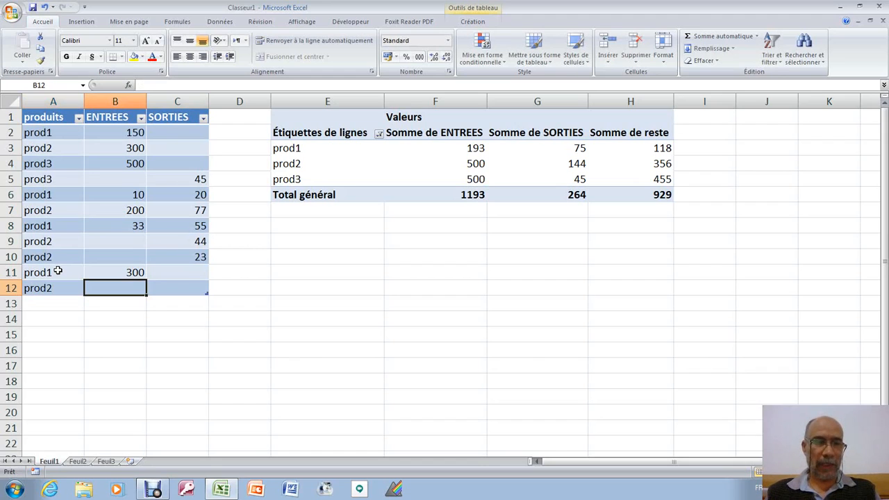
pyautogui.press('Tab')
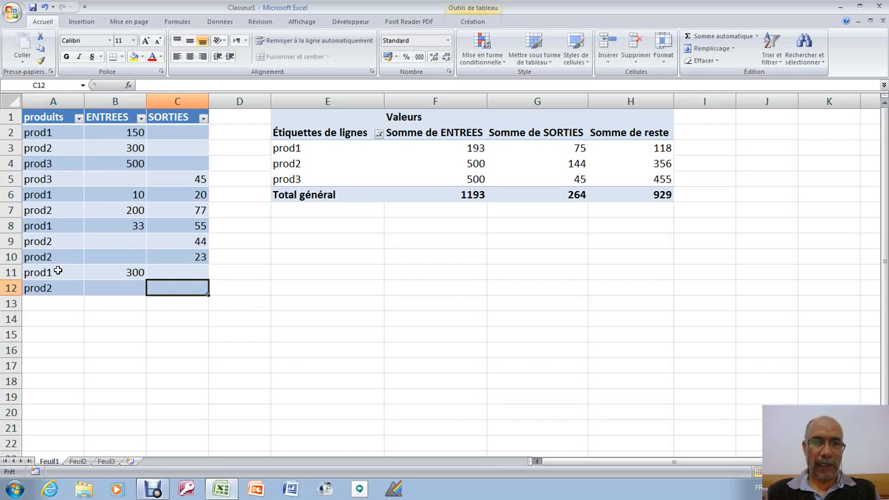
pyautogui.write('60')
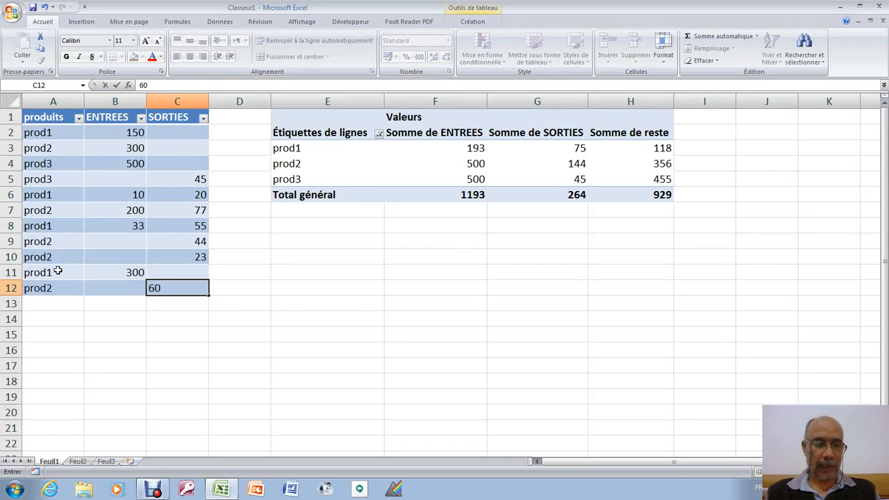
pyautogui.press('Tab')
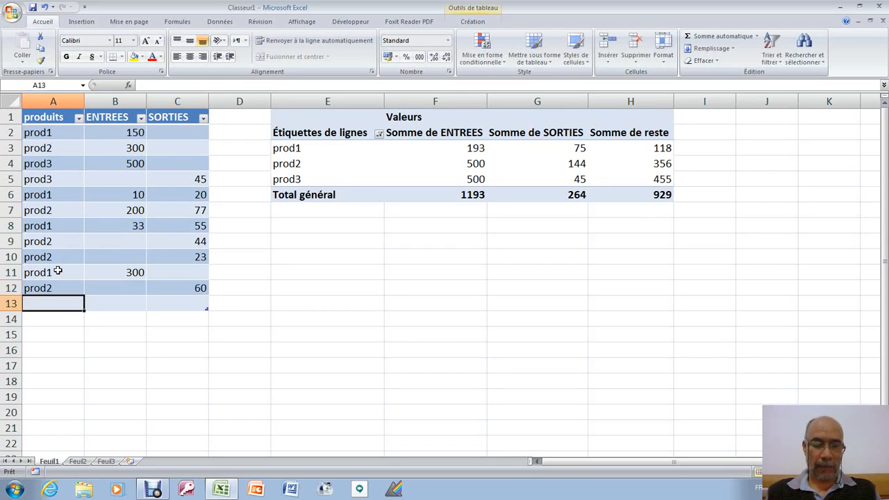
# Record a prod3 line in row 13 with ENTREES left empty and 70 under SORTIES.
pyautogui.write('prod3')
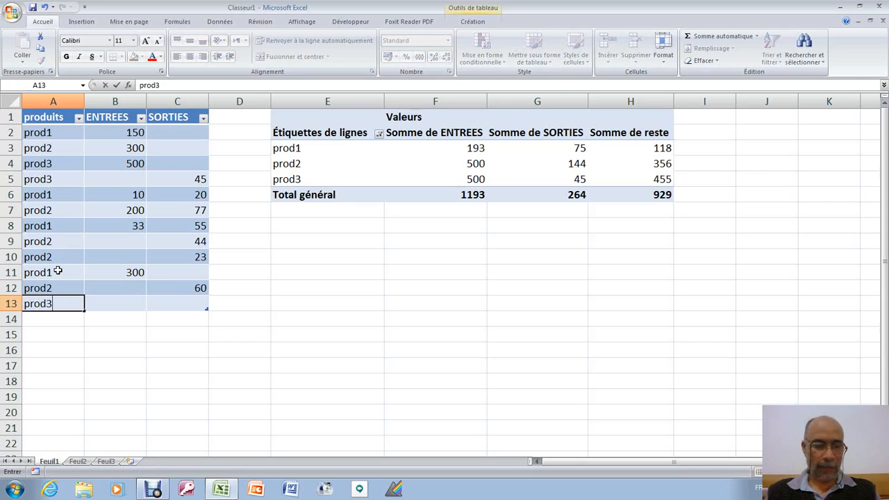
pyautogui.press('Tab')
pyautogui.press('Tab')
pyautogui.write('70')
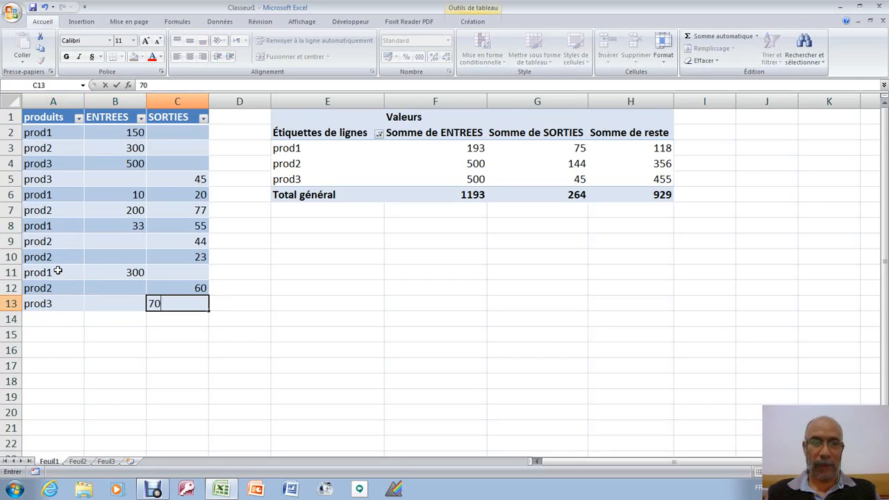
pyautogui.press('Tab')
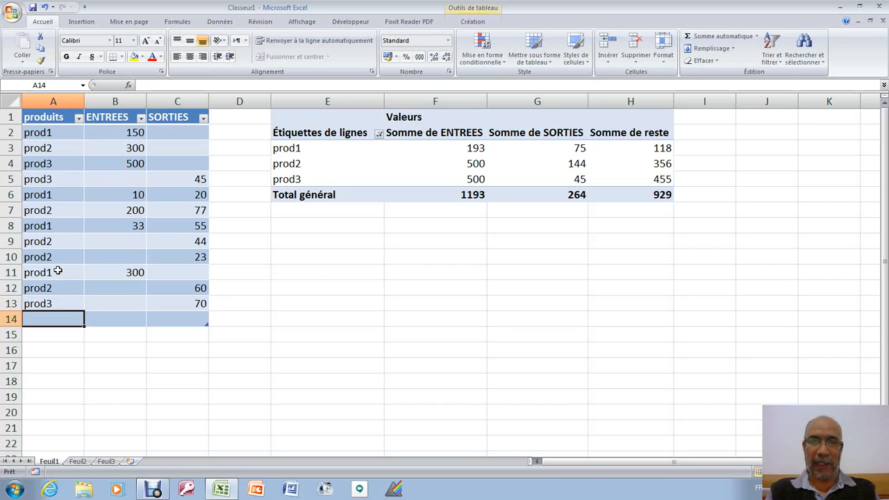
# Refresh the pivot table to include the movements added in rows 11 to 13.
pyautogui.click(520, 166)
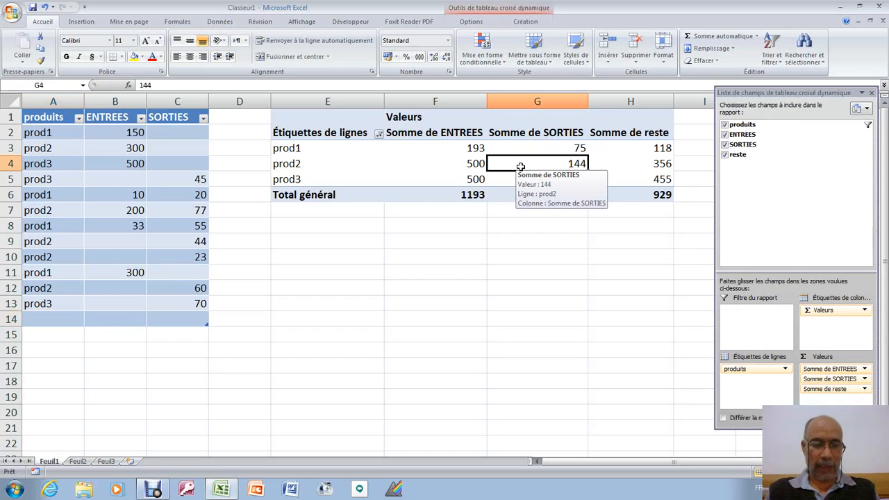
pyautogui.hotkey('alt', 'F5')
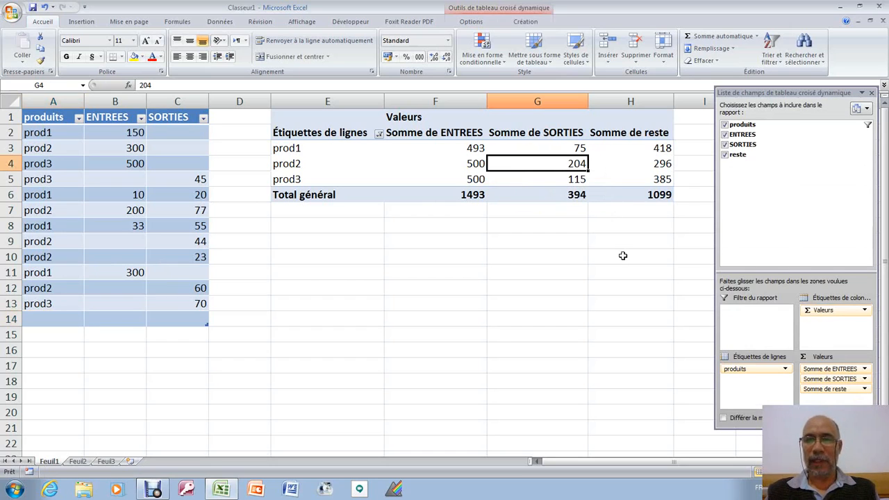
pyautogui.click(470, 22)
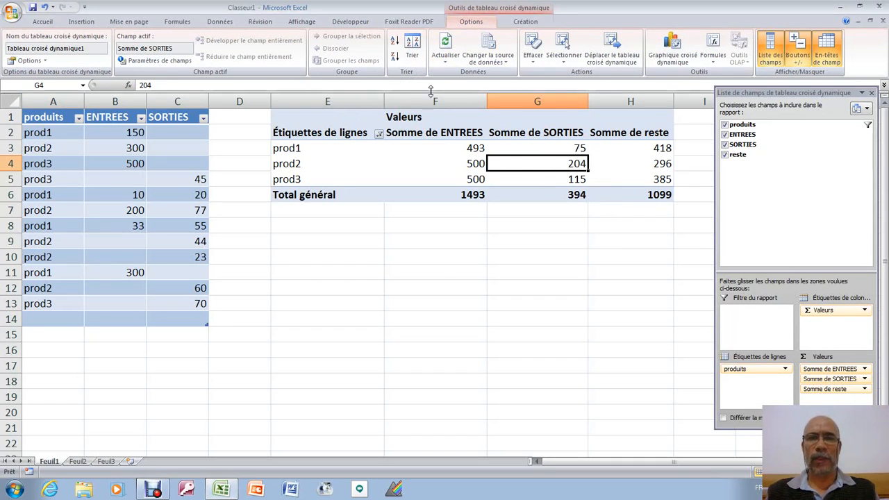
pyautogui.click(525, 21)
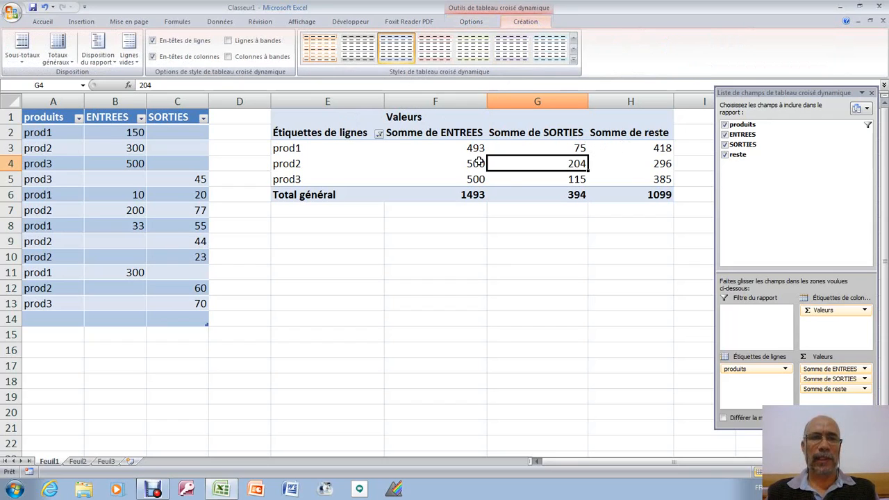
pyautogui.moveTo(482, 164)
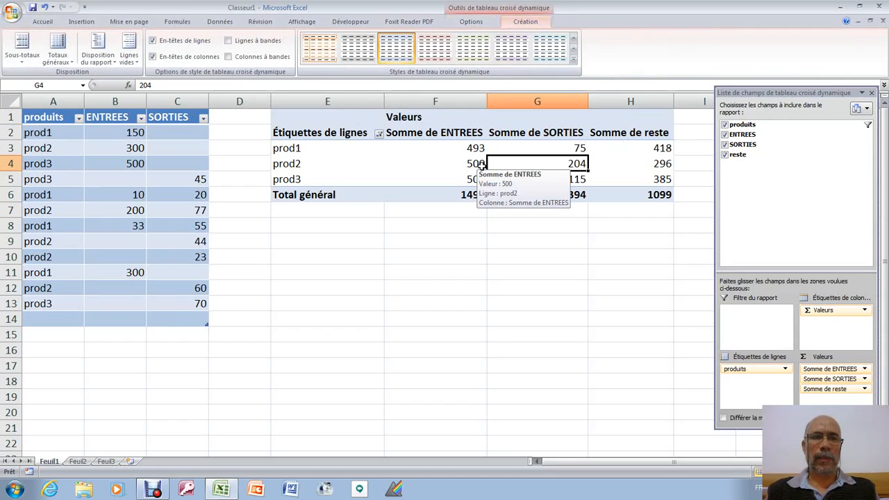
pyautogui.click(472, 23)
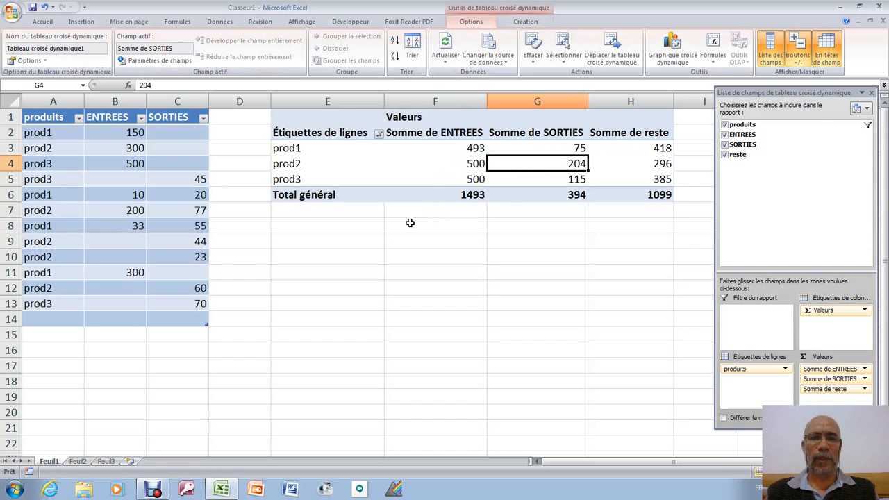
pyautogui.click(179, 174)
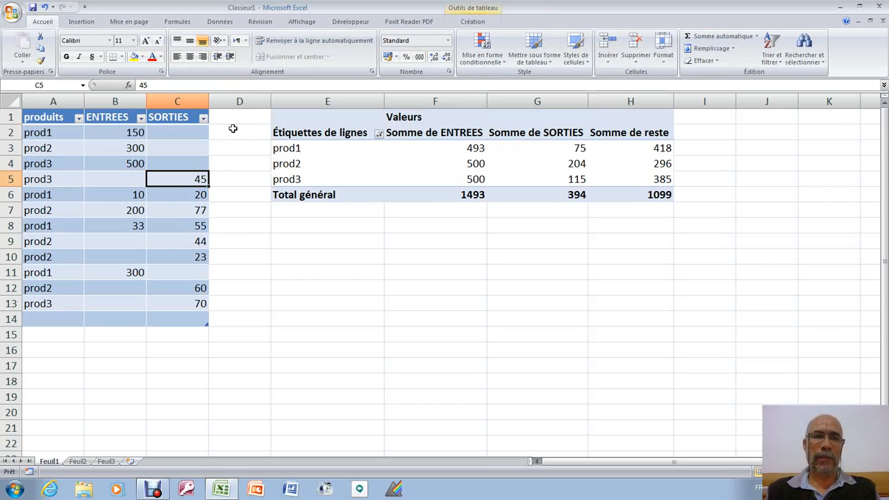
pyautogui.click(180, 135)
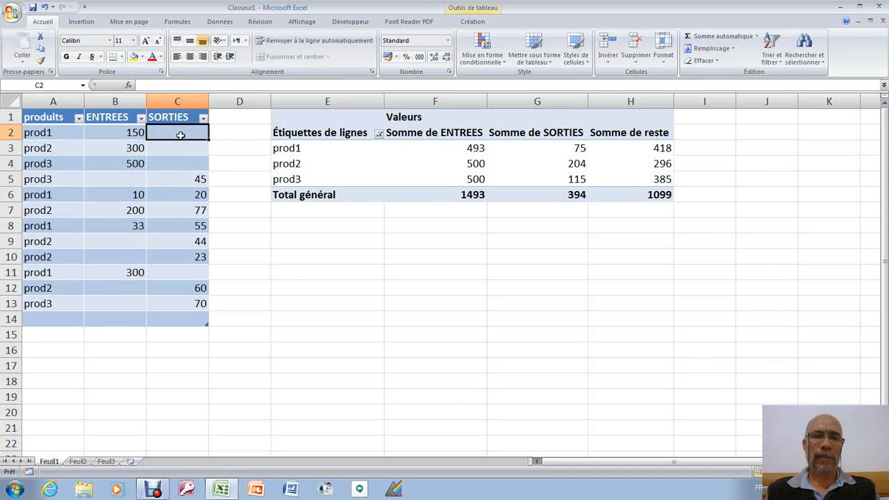
pyautogui.click(258, 117)
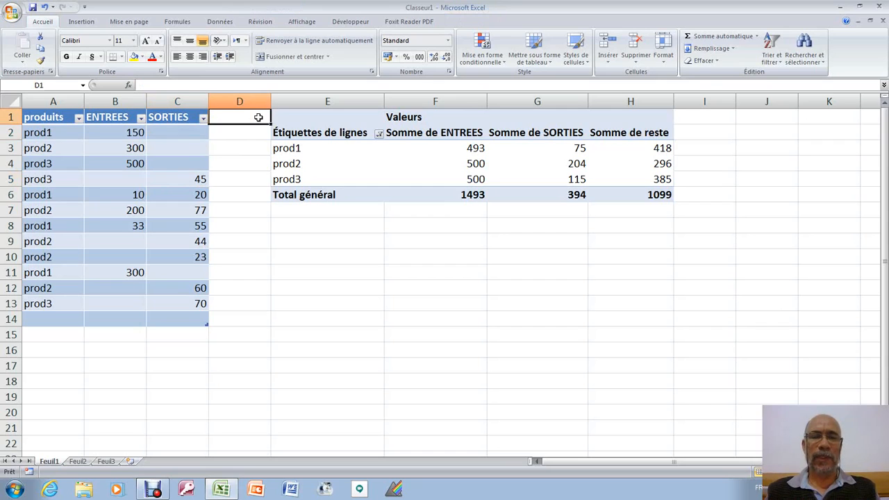
pyautogui.click(448, 168)
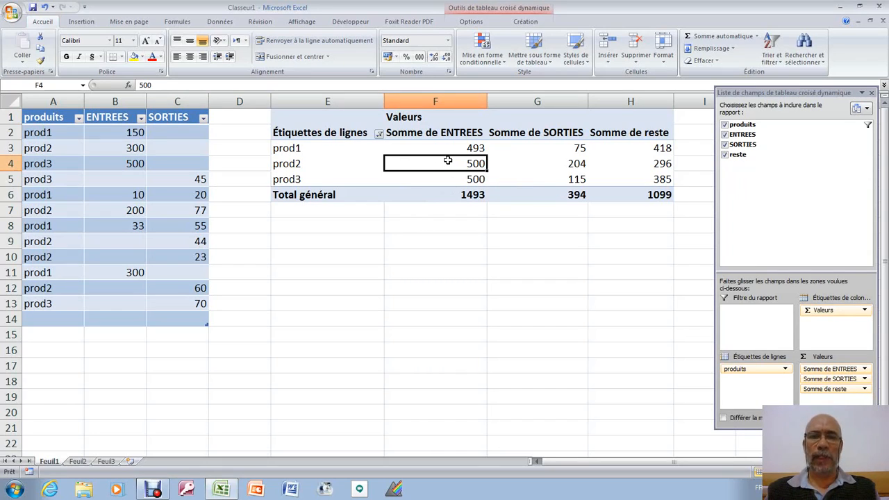
pyautogui.moveTo(447, 161)
pyautogui.click(411, 240)
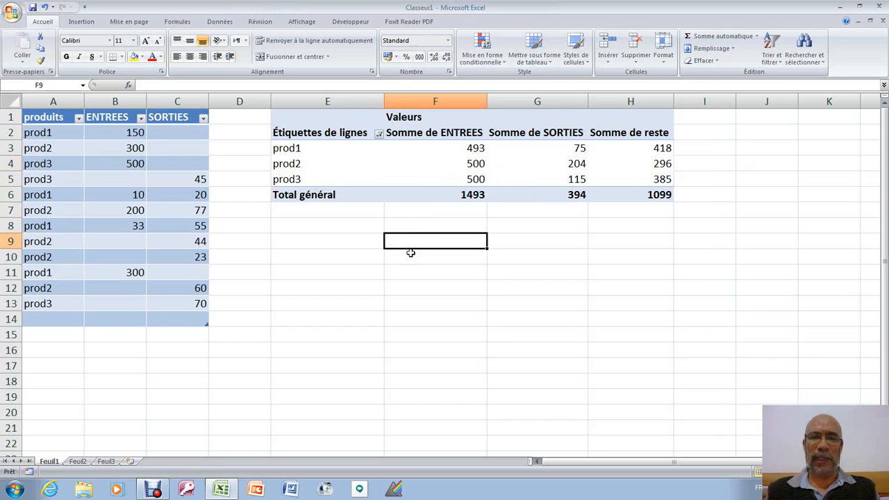
pyautogui.click(441, 153)
pyautogui.click(415, 252)
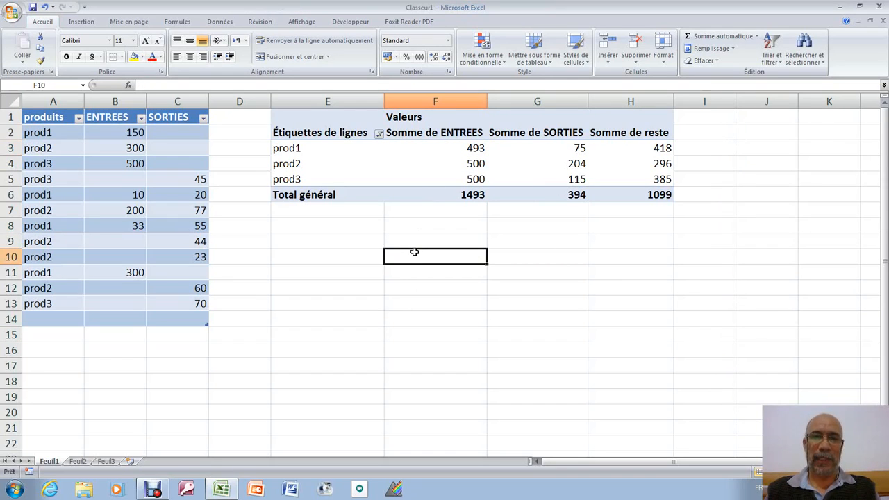
pyautogui.click(421, 240)
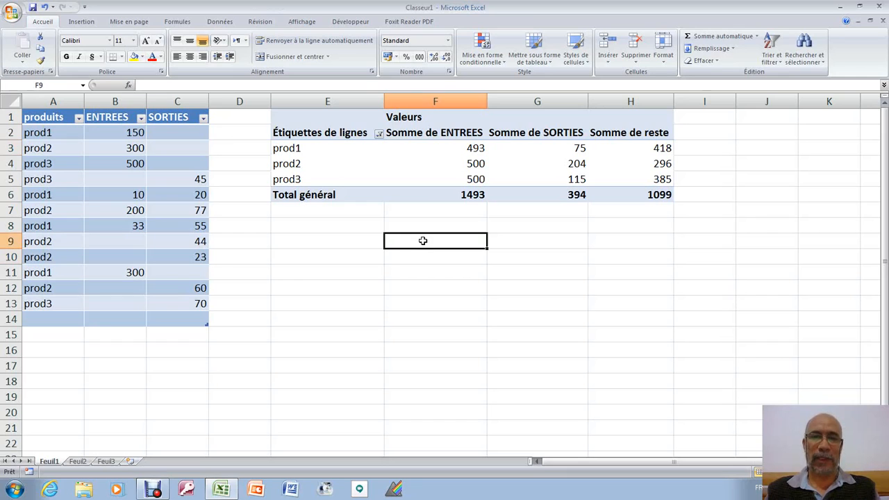
pyautogui.click(401, 362)
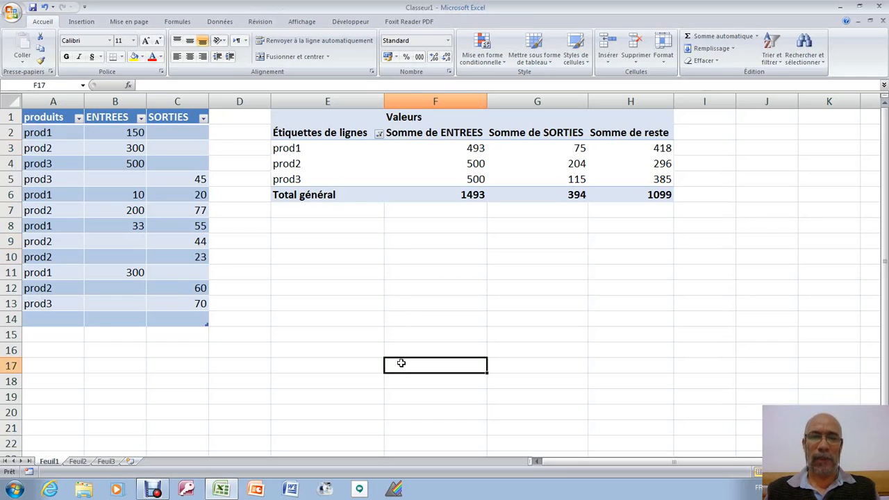